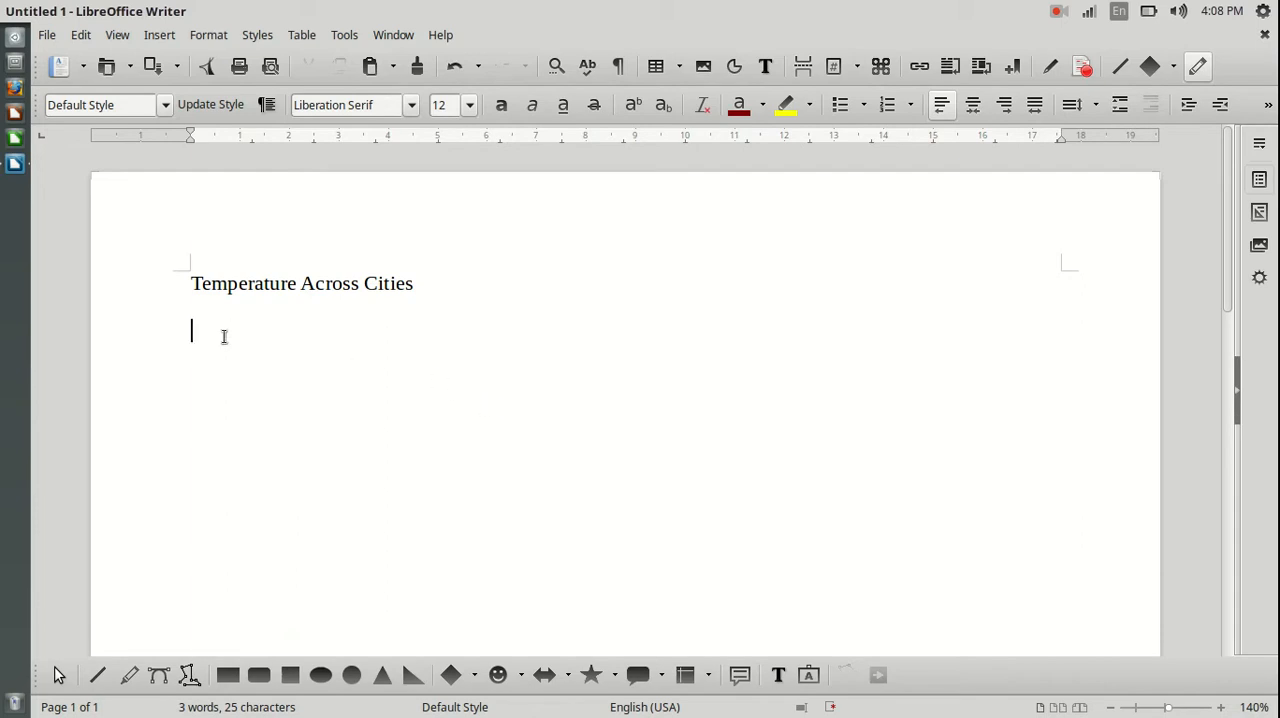
# Insert a table with two columns and five rows below the title, and undo the insertion.
pyautogui.click(659, 72)
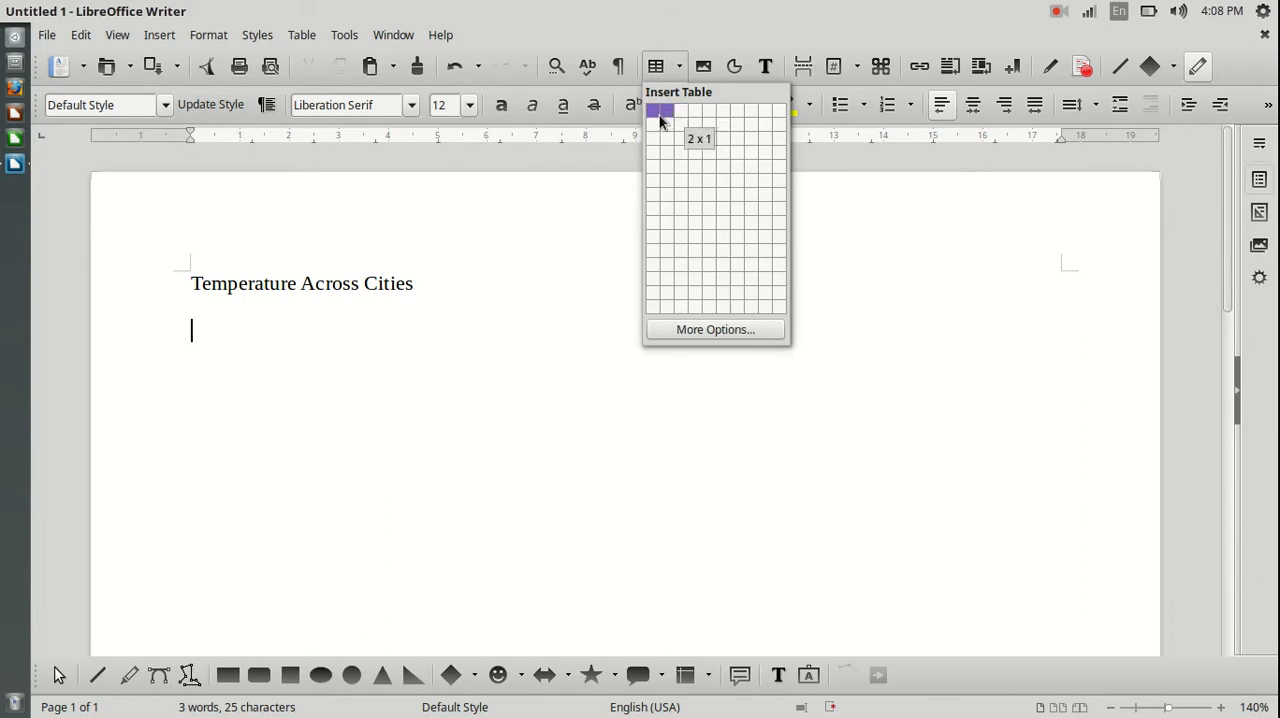
pyautogui.click(666, 167)
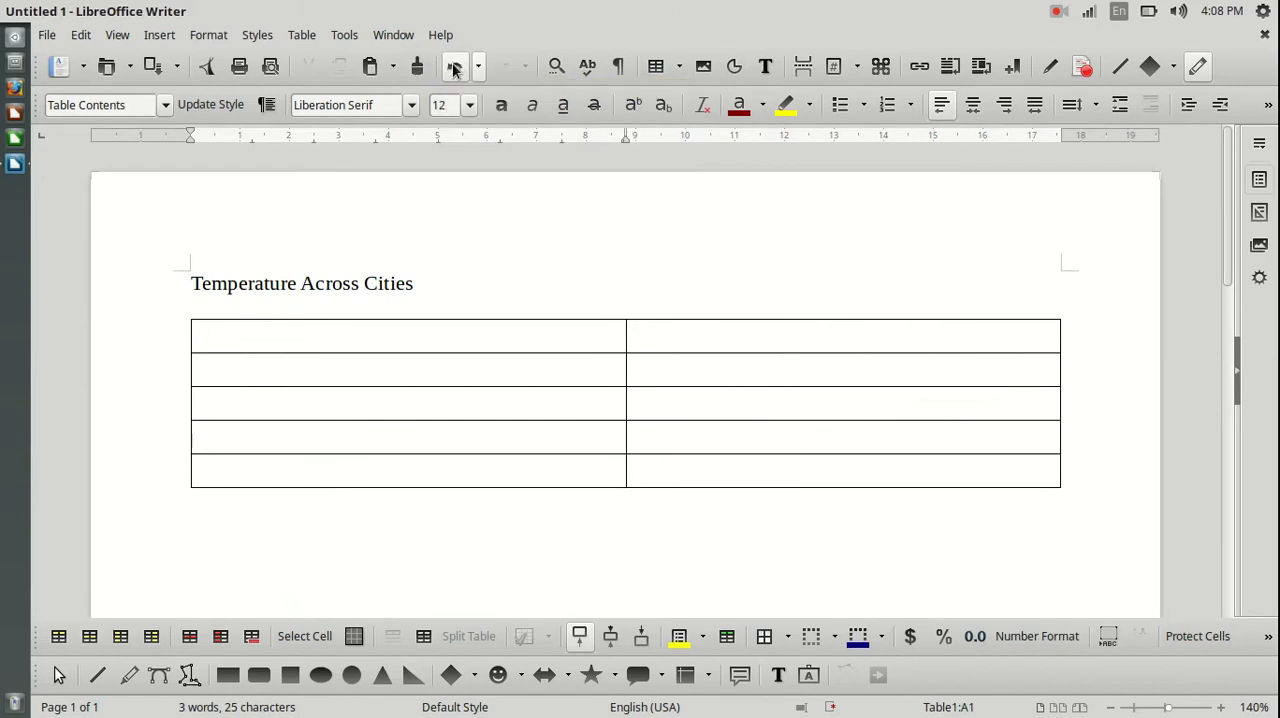
pyautogui.click(84, 36)
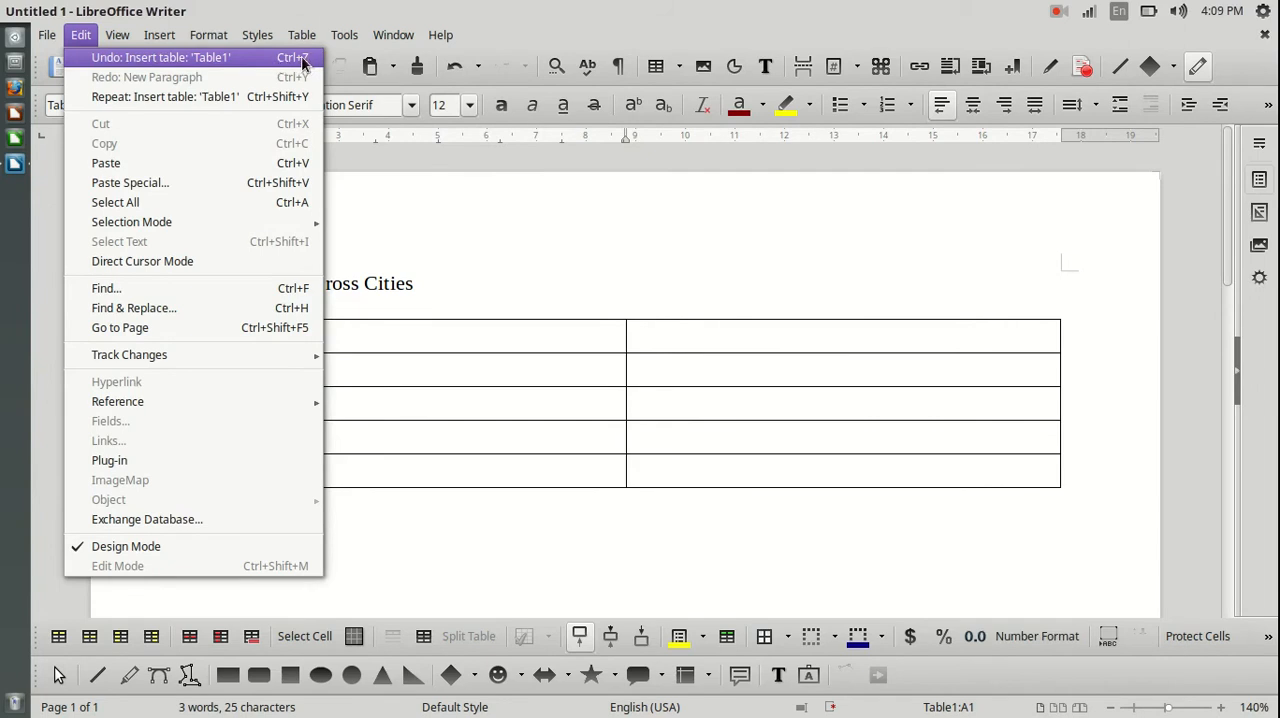
pyautogui.click(457, 72)
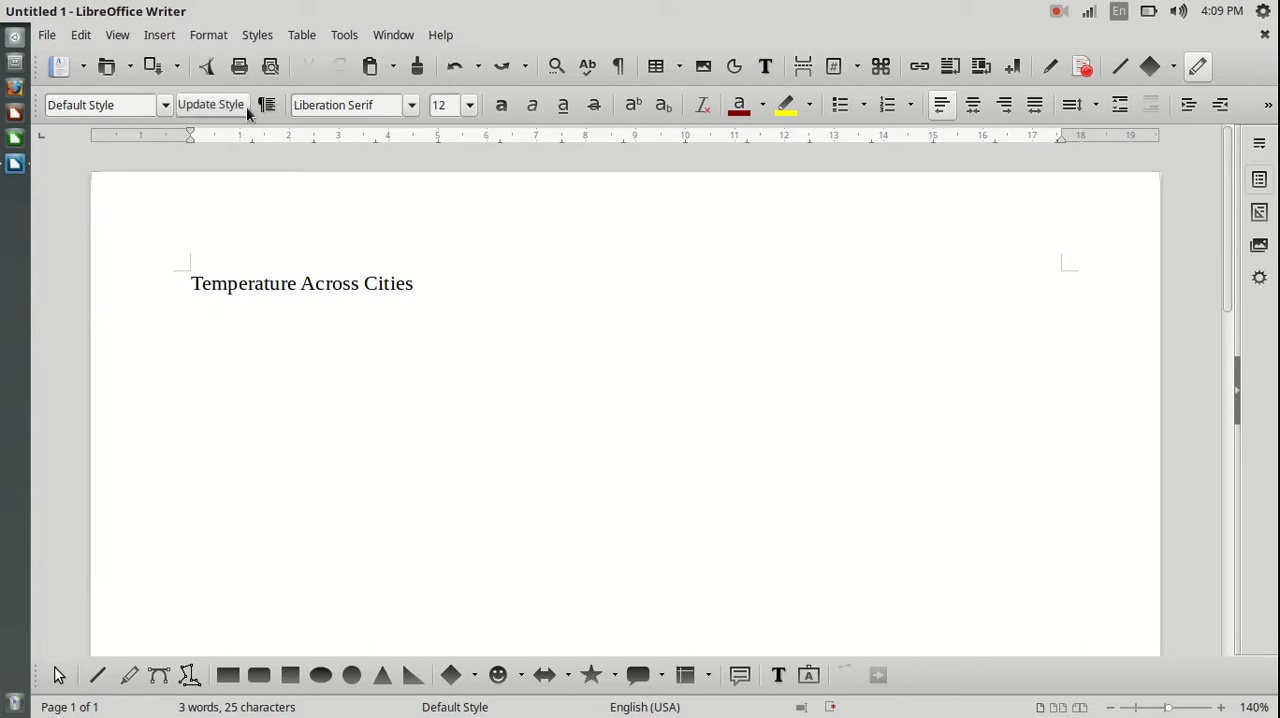
# Set up a new table below the title with 2 columns and 7 rows.
pyautogui.click(306, 37)
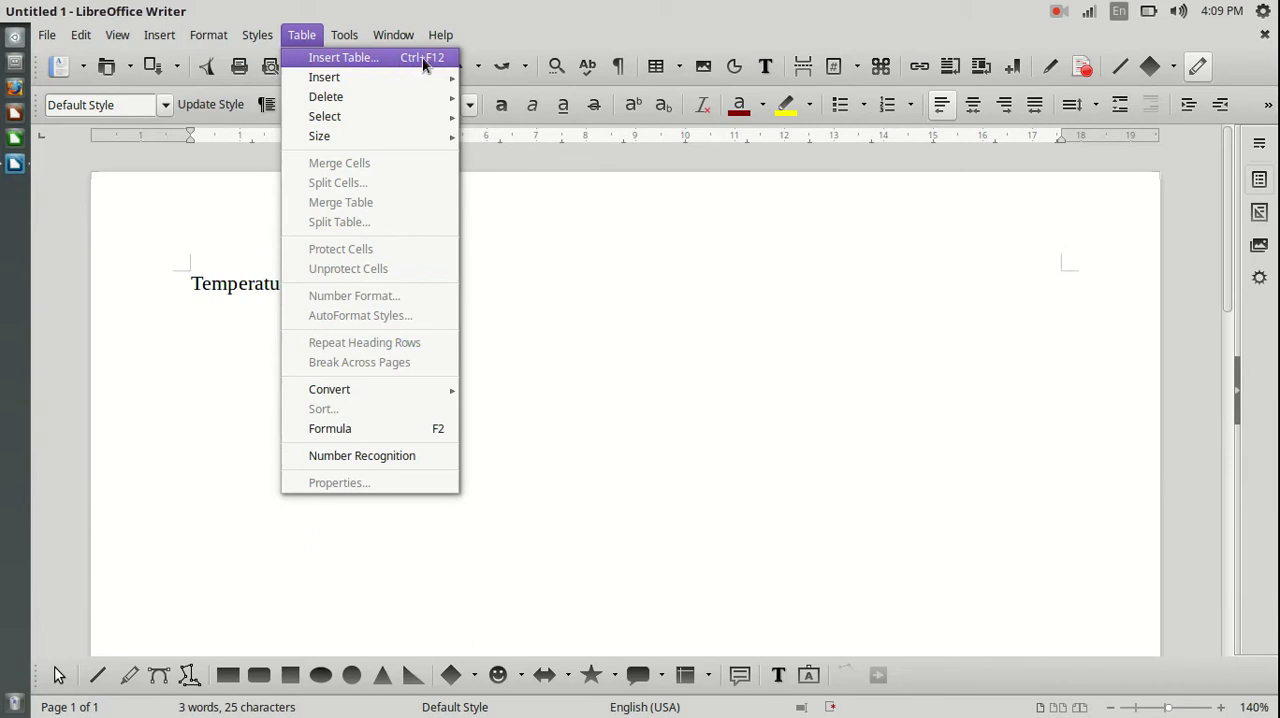
pyautogui.click(335, 60)
pyautogui.moveTo(784, 246); pyautogui.dragTo(640, 215)
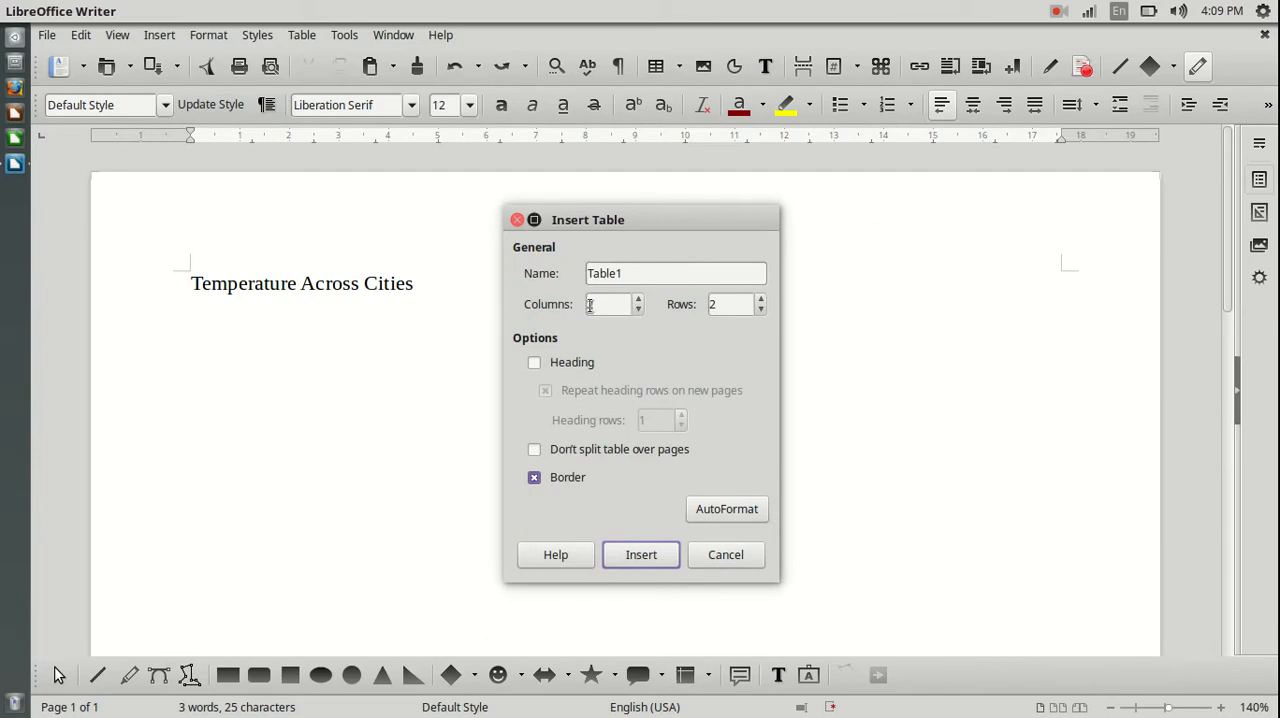
pyautogui.click(760, 301)
pyautogui.click(760, 301)
pyautogui.click(760, 301)
pyautogui.click(723, 304)
pyautogui.moveTo(656, 217); pyautogui.dragTo(755, 216)
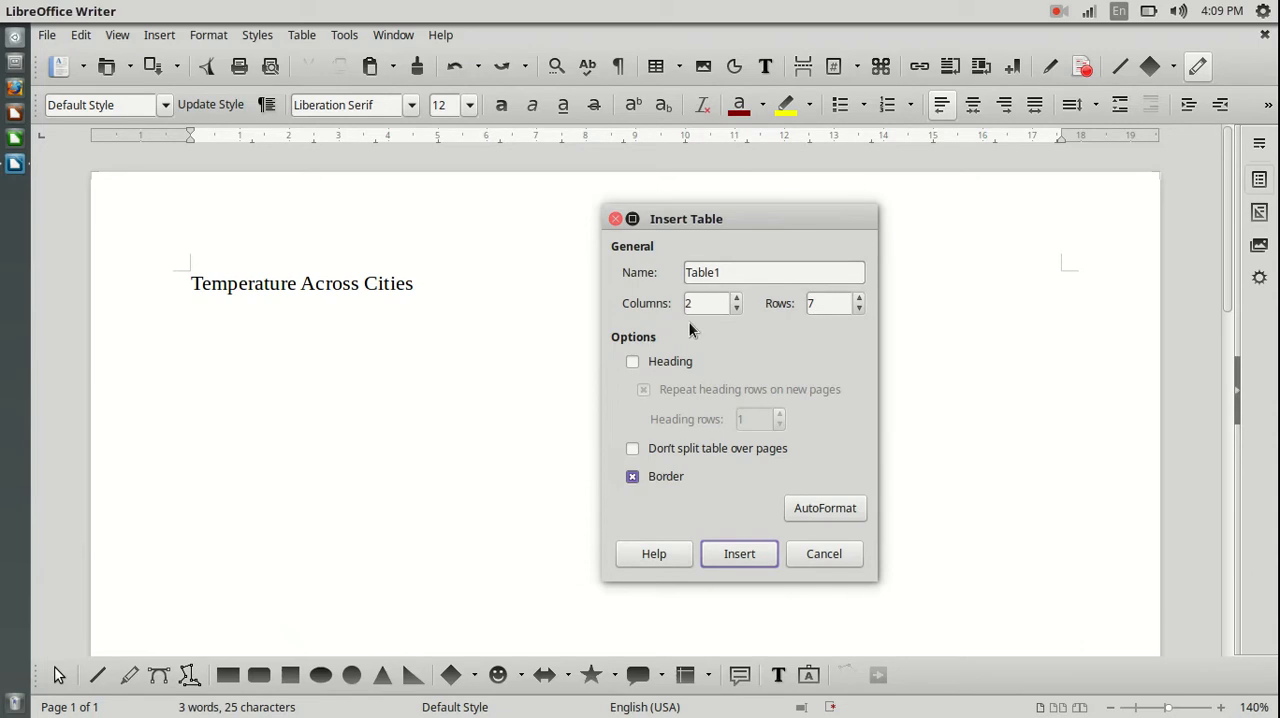
pyautogui.moveTo(766, 217); pyautogui.dragTo(713, 224)
pyautogui.click(640, 310)
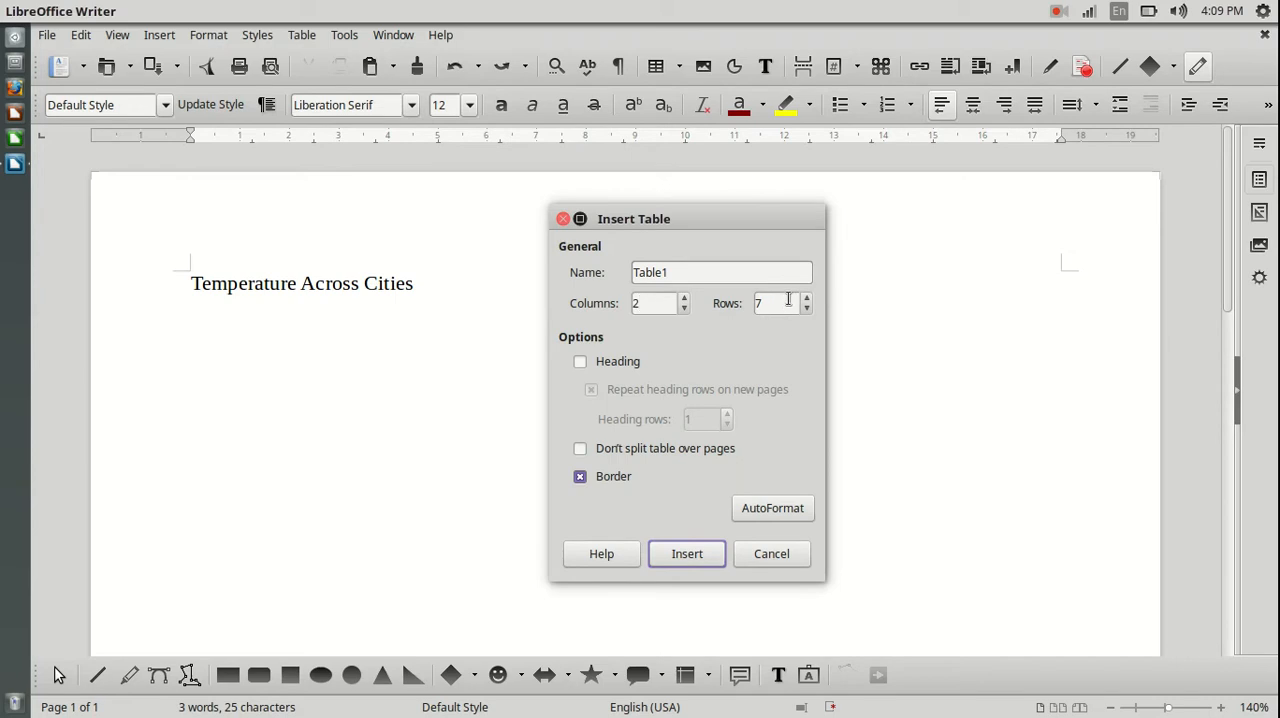
pyautogui.moveTo(725, 226)
pyautogui.mouseDown()
pyautogui.moveTo(714, 214)
pyautogui.moveTo(726, 222)
pyautogui.mouseUp()
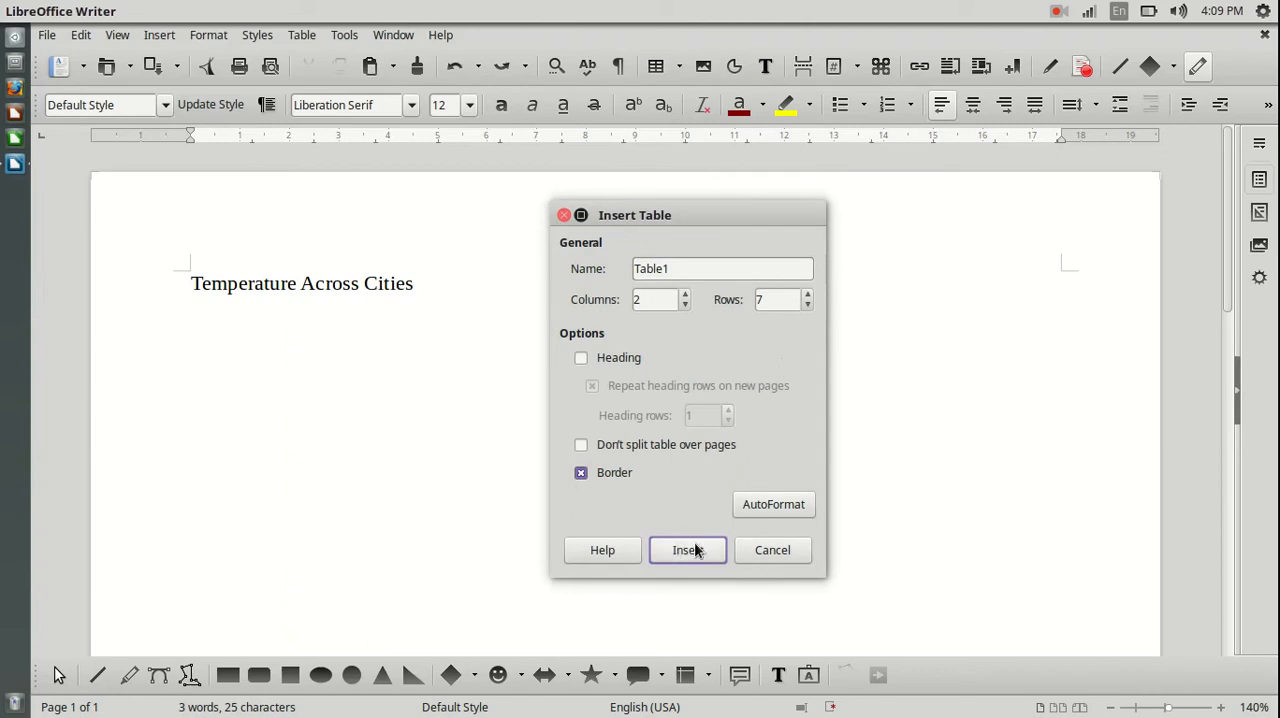
# Name the new table Temp and insert it into the document.
pyautogui.moveTo(682, 270); pyautogui.dragTo(623, 271)
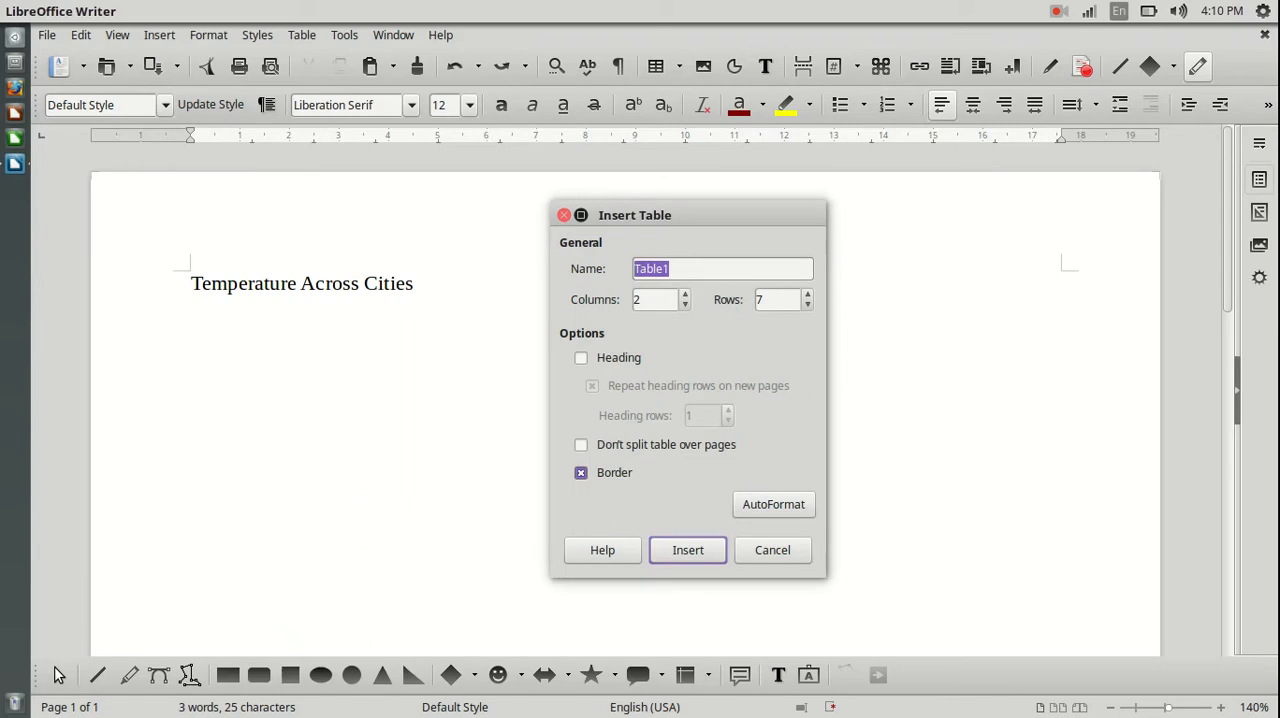
pyautogui.write('Temp')
pyautogui.click(677, 549)
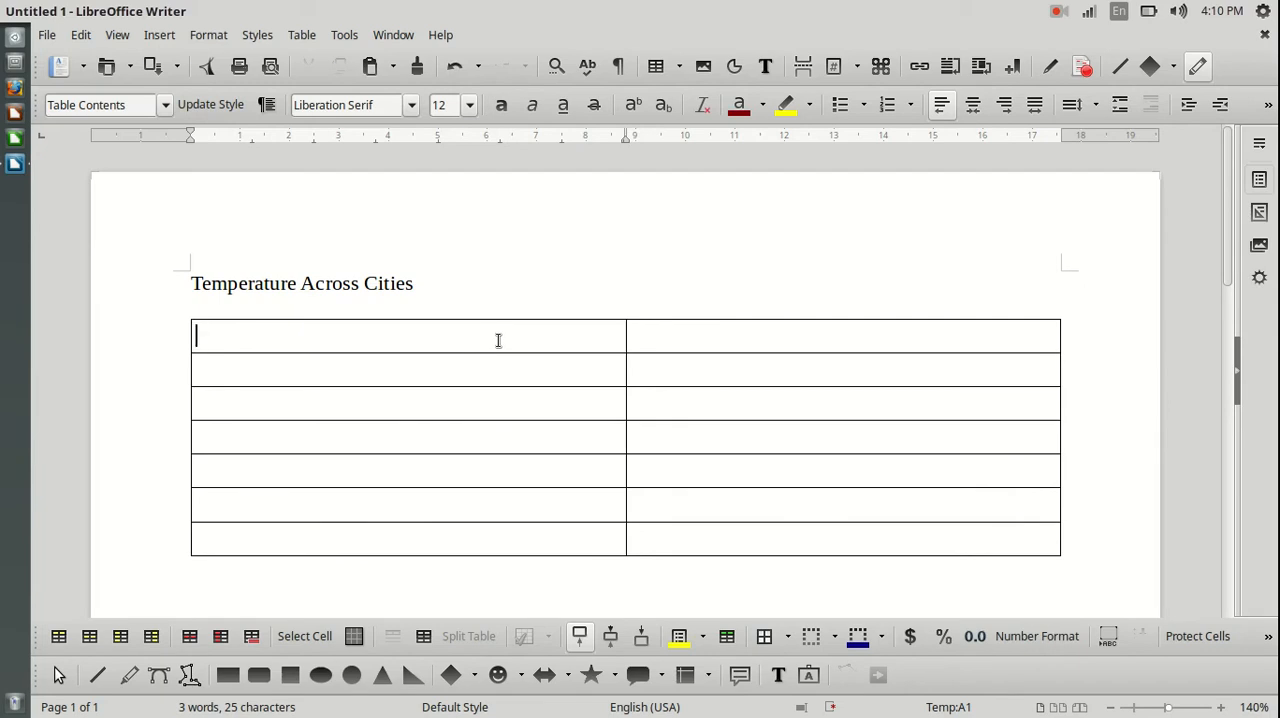
# Enter the column headings City and Temperature in the table's first row.
pyautogui.write('City')
pyautogui.press('Tab')
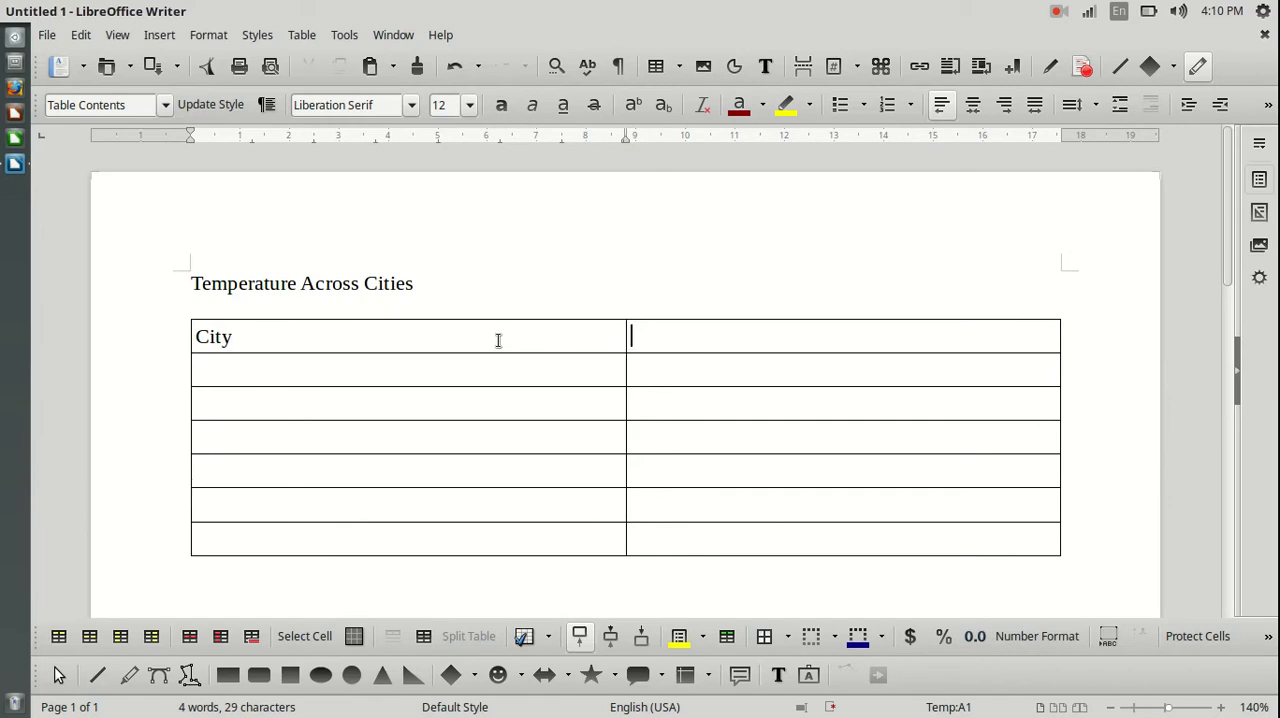
pyautogui.write('T')
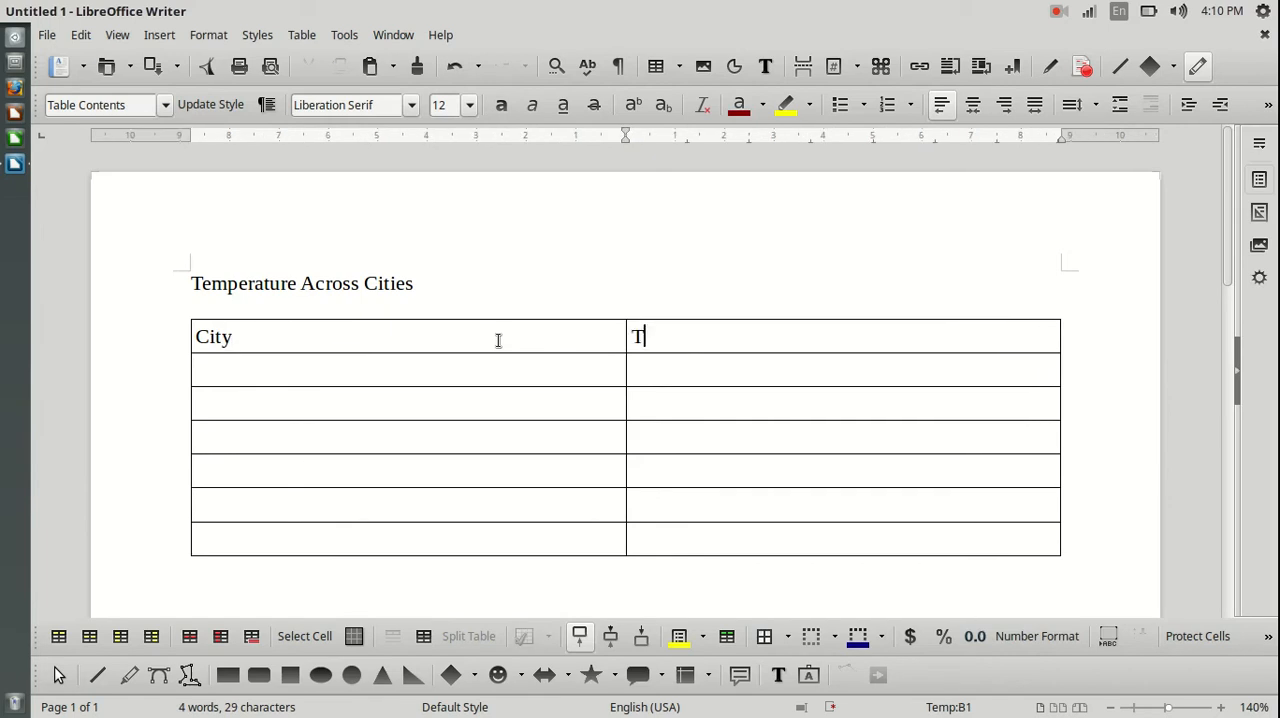
pyautogui.write('emperature')
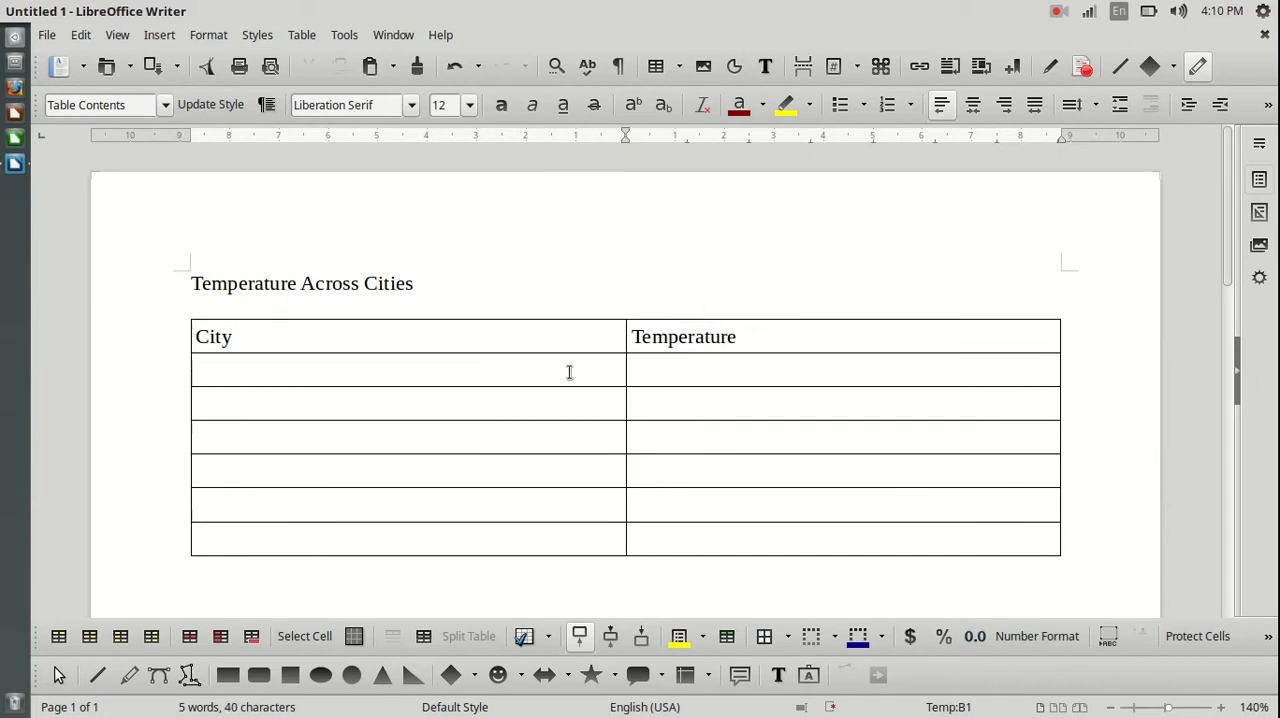
pyautogui.click(288, 369)
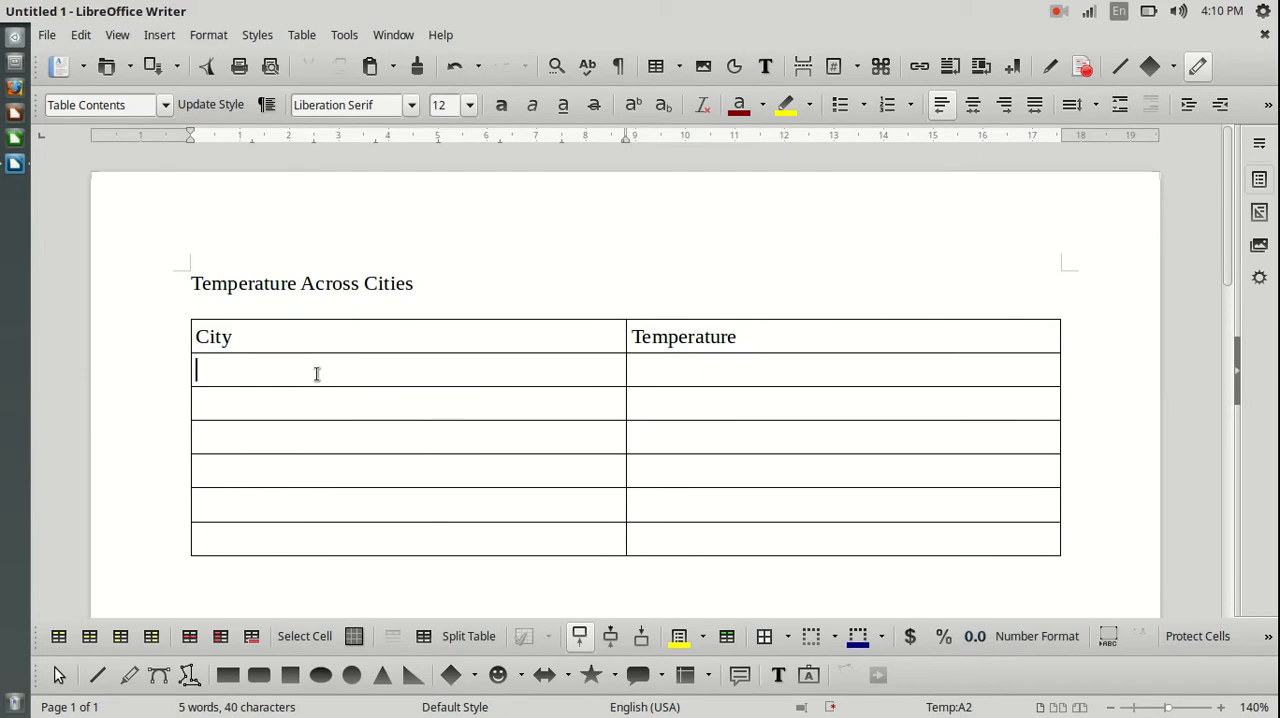
pyautogui.click(338, 341)
pyautogui.click(316, 370)
pyautogui.click(314, 400)
pyautogui.click(834, 404)
pyautogui.click(790, 374)
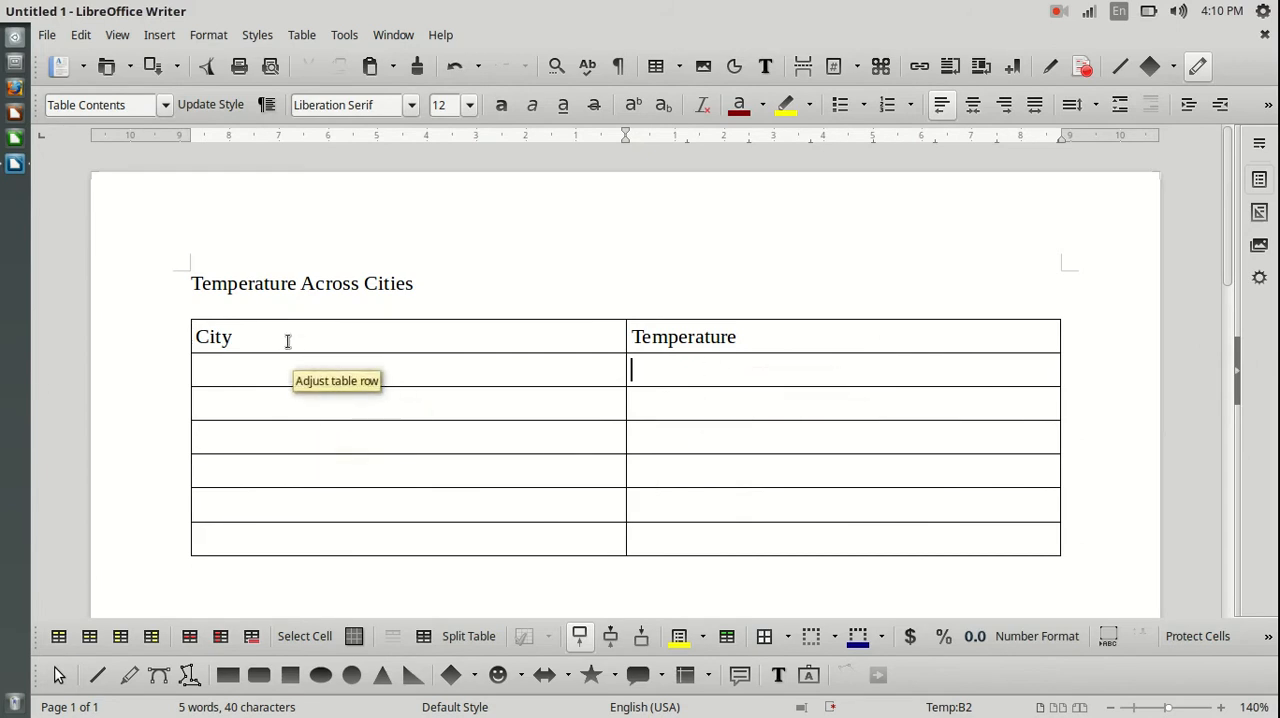
# Fill the City column below its heading with Delhi, Kolkota and Mumbai, one city per row.
pyautogui.click(219, 373)
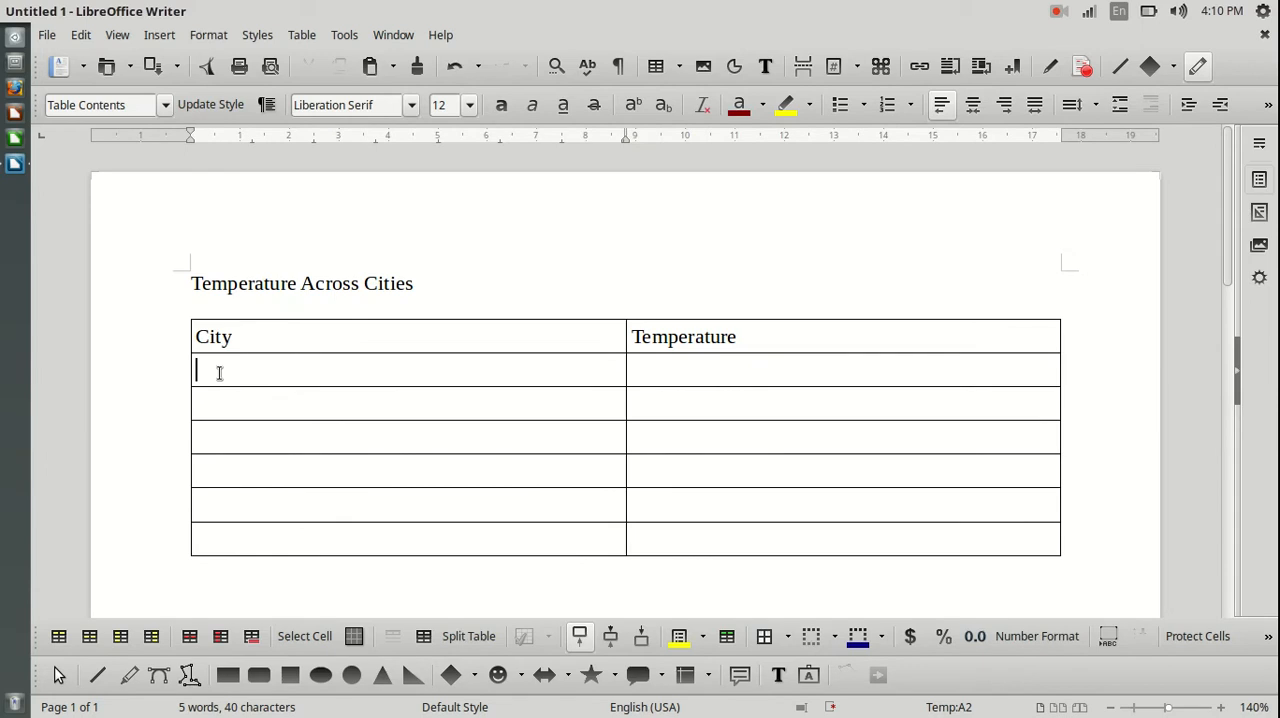
pyautogui.write('Delhi')
pyautogui.press('Tab')
pyautogui.write('Kolkota')
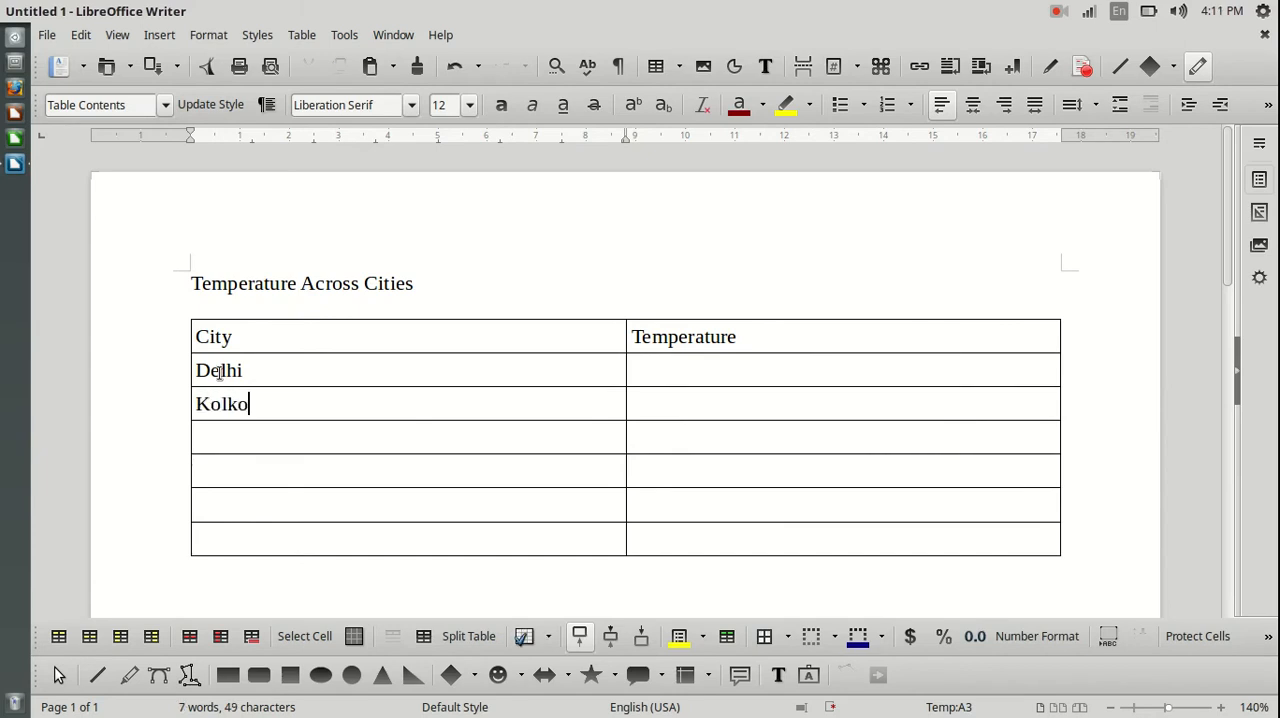
pyautogui.press('Tab')
pyautogui.press('Tab')
pyautogui.write('Mumbai')
pyautogui.press('Tab')
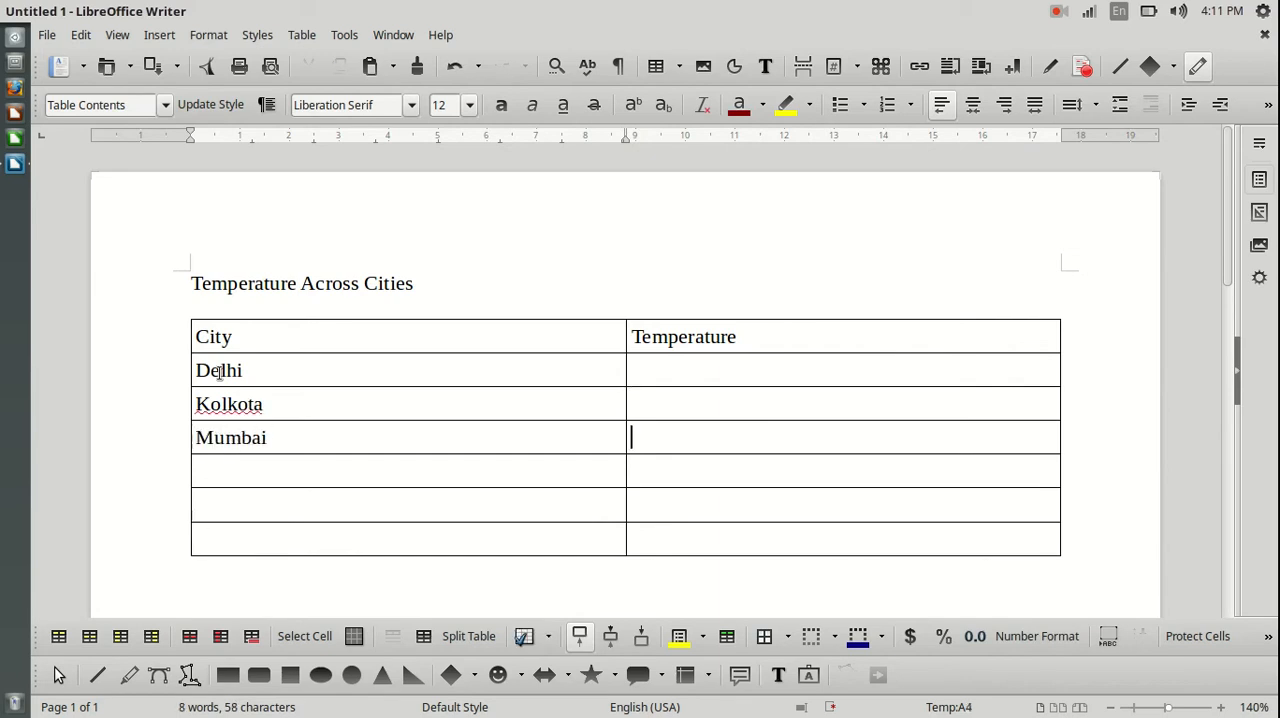
# Add Chennai and Bangalore in the next two rows of the City column.
pyautogui.write('Che')
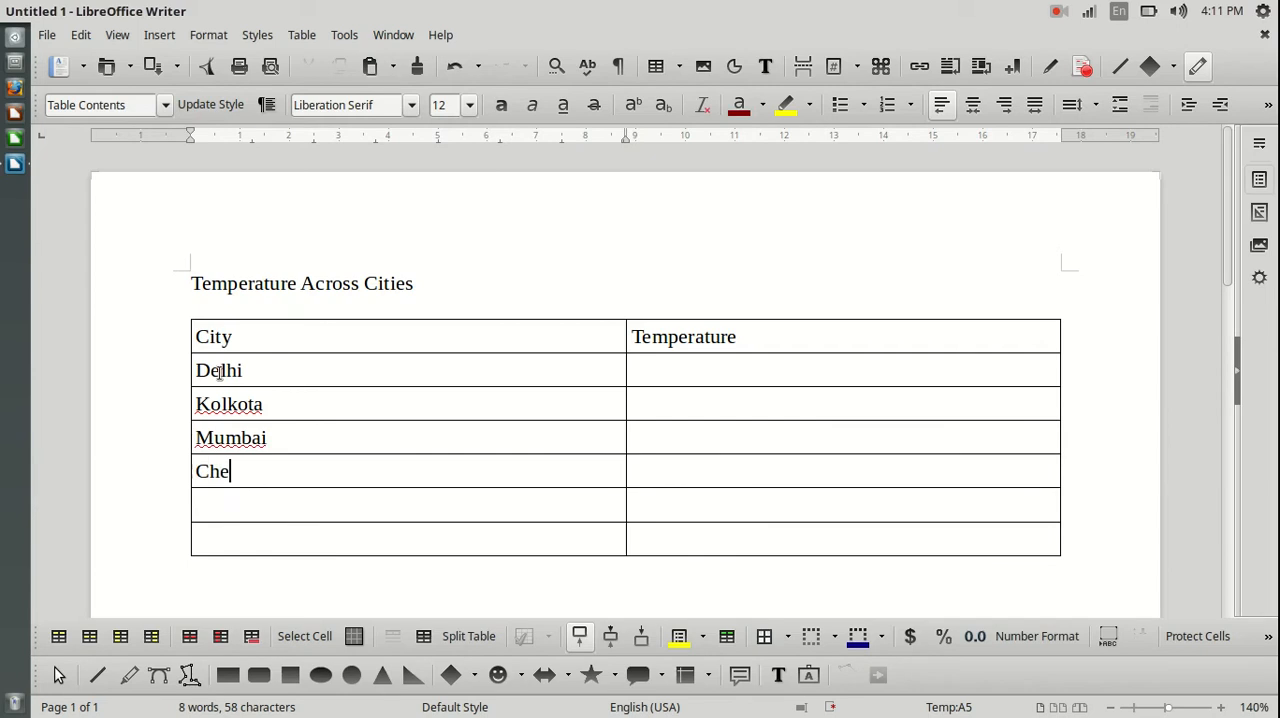
pyautogui.write('nnai')
pyautogui.press('Tab')
pyautogui.write('Banga')
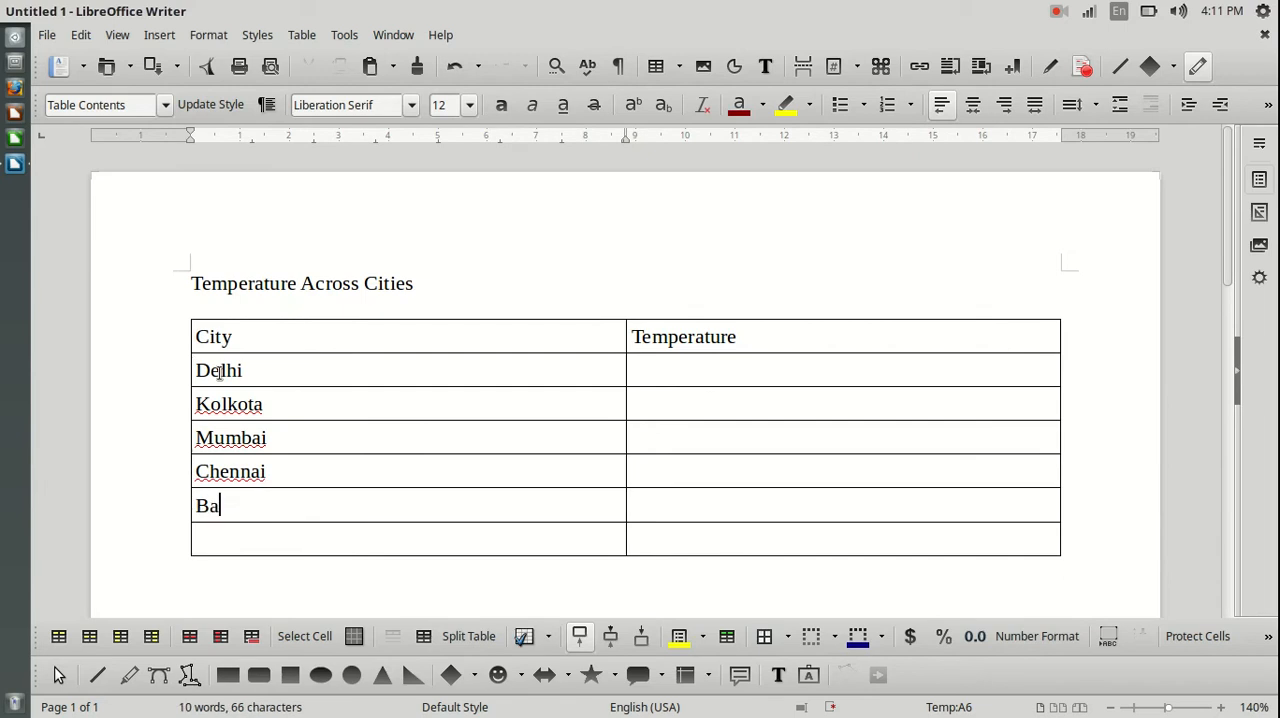
pyautogui.write('re')
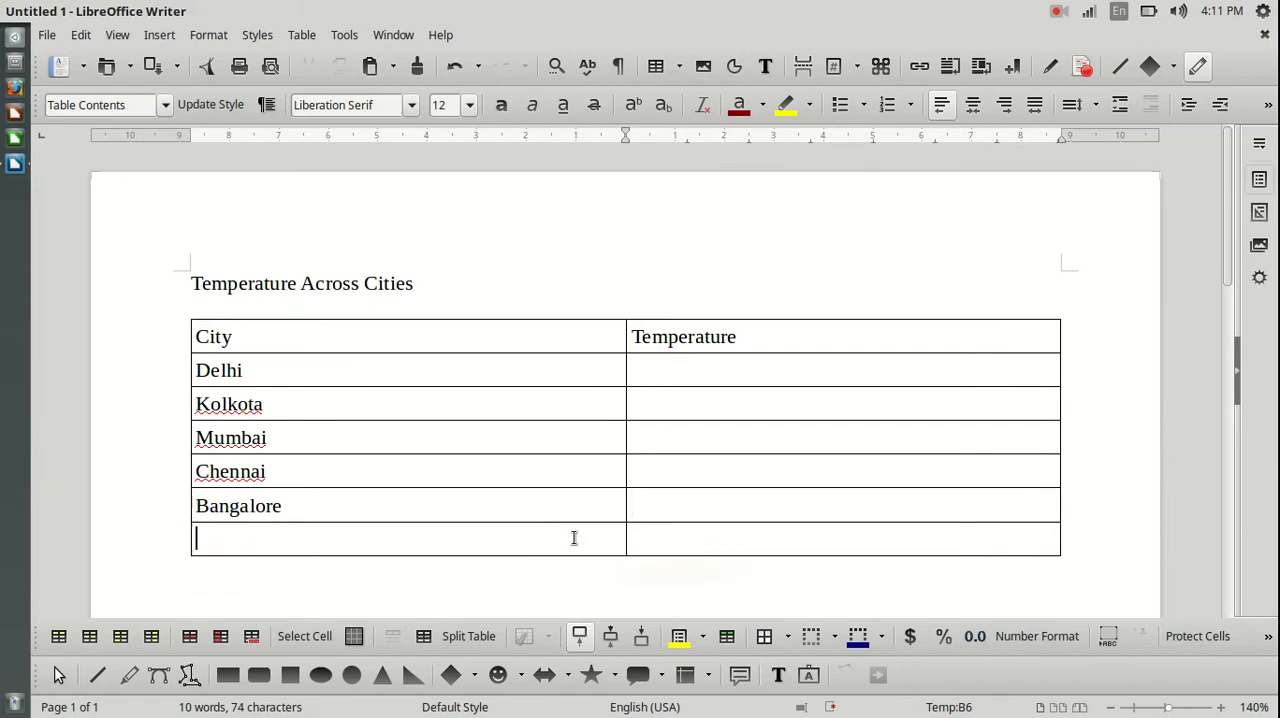
# Delete the empty last row of the table below Bangalore.
pyautogui.moveTo(574, 534); pyautogui.dragTo(734, 531)
pyautogui.click(700, 571)
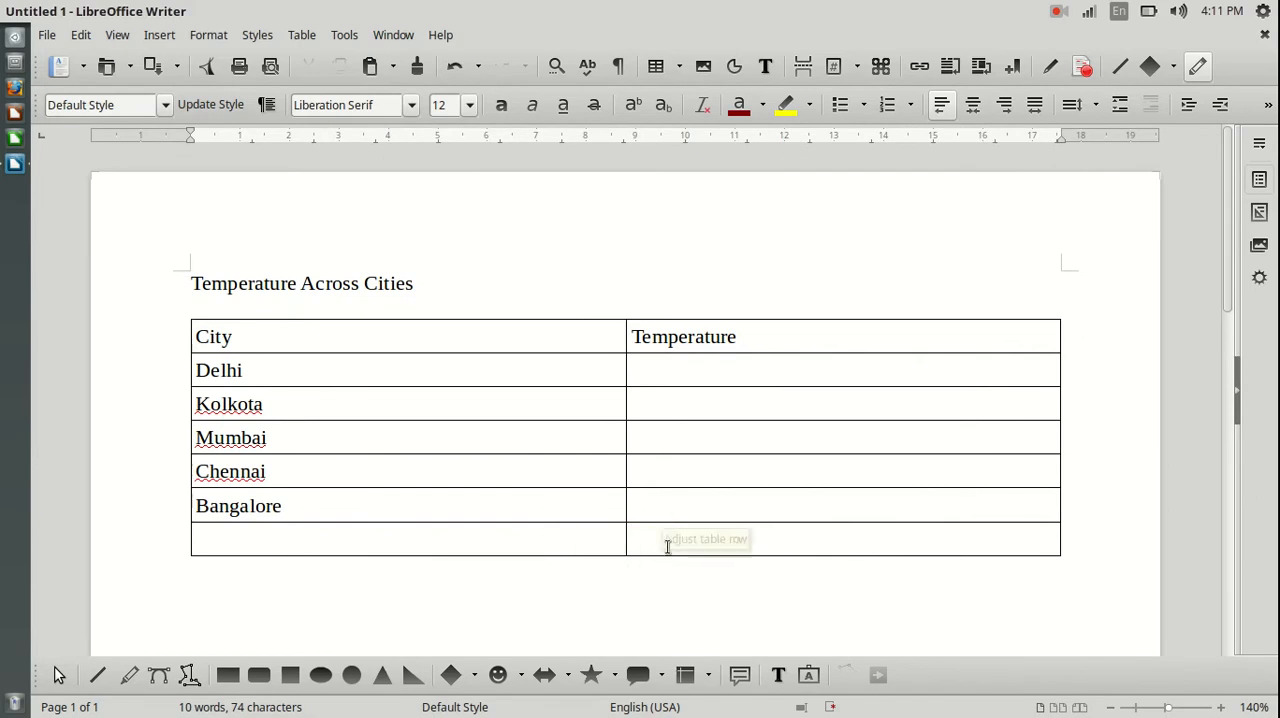
pyautogui.moveTo(211, 534); pyautogui.dragTo(730, 536)
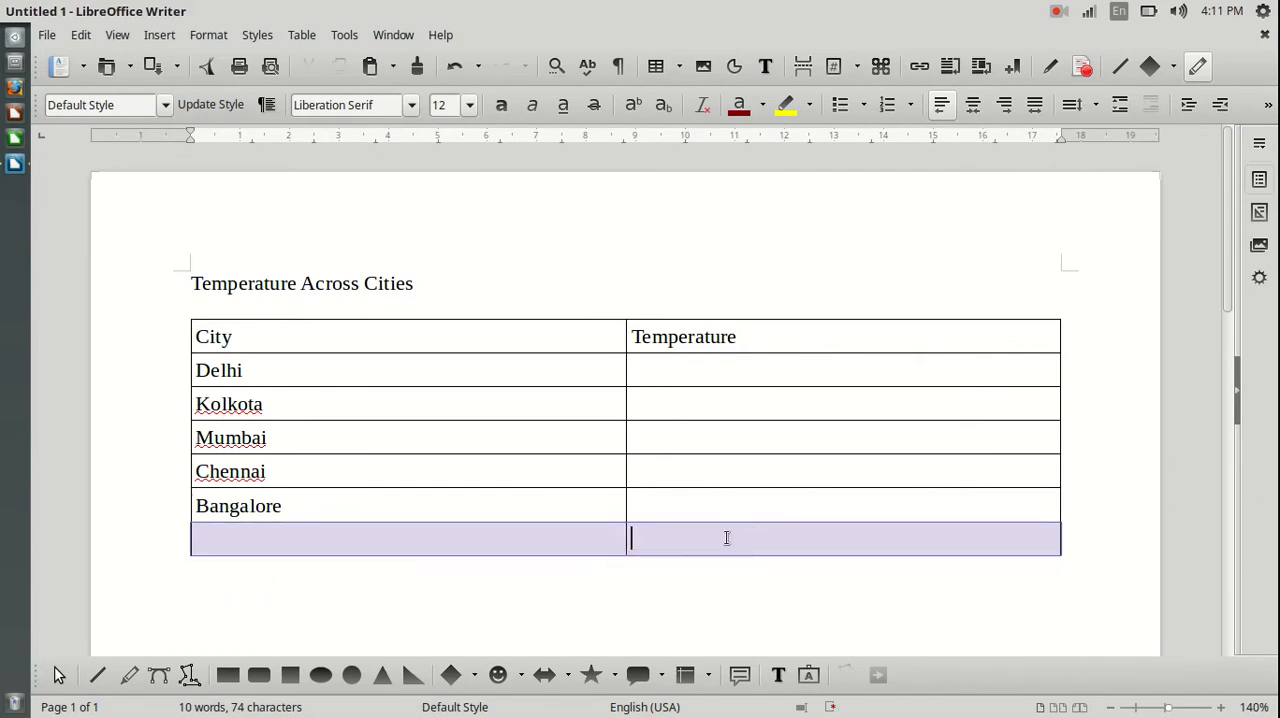
pyautogui.click(461, 540)
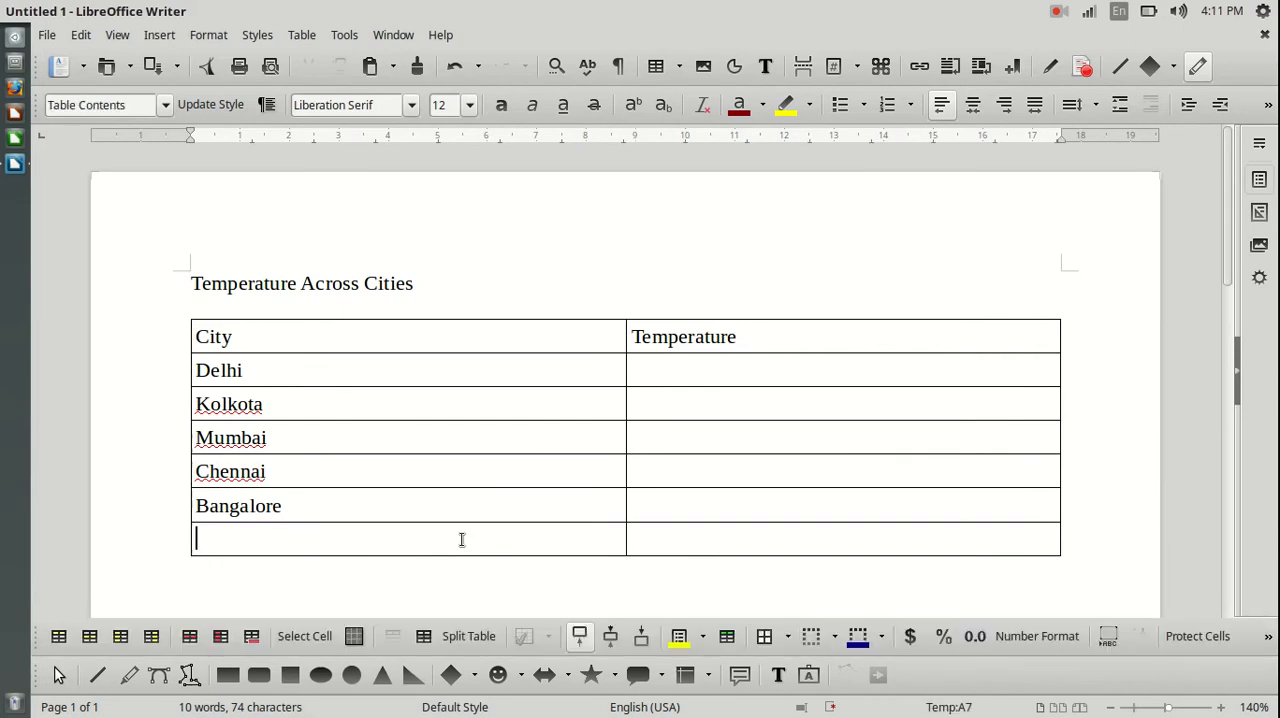
pyautogui.rightClick(333, 536)
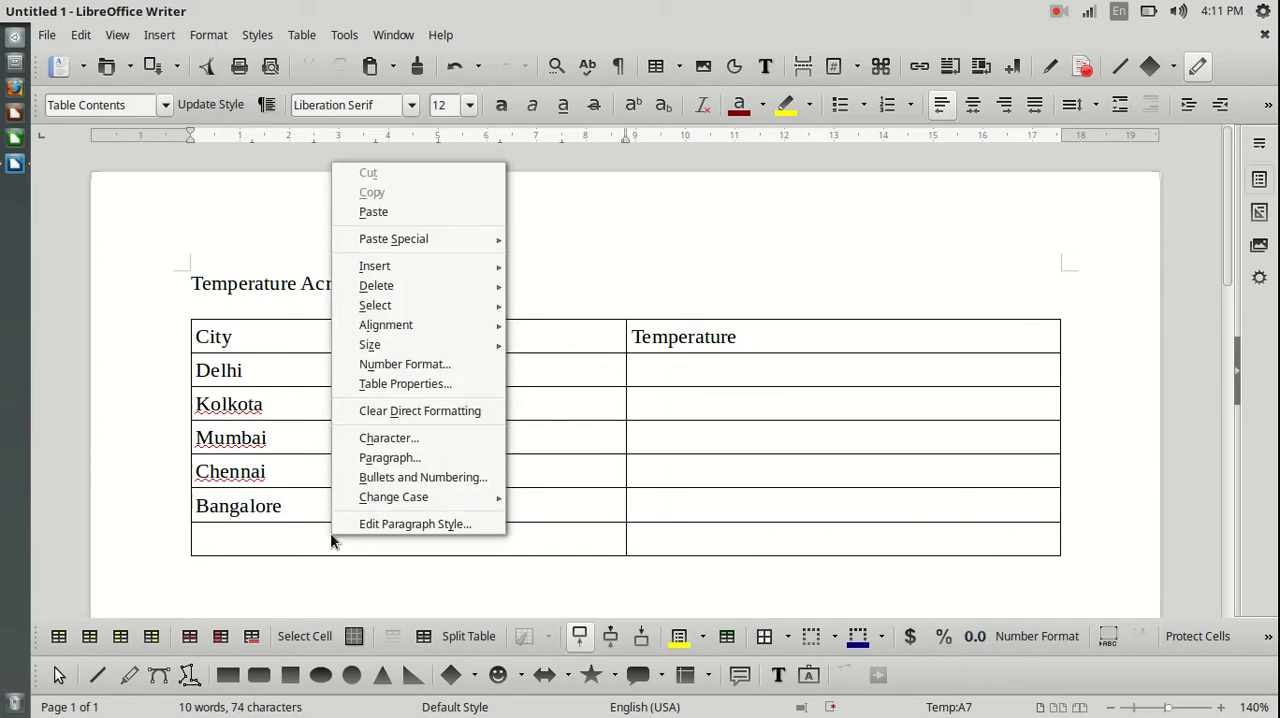
pyautogui.moveTo(416, 282)
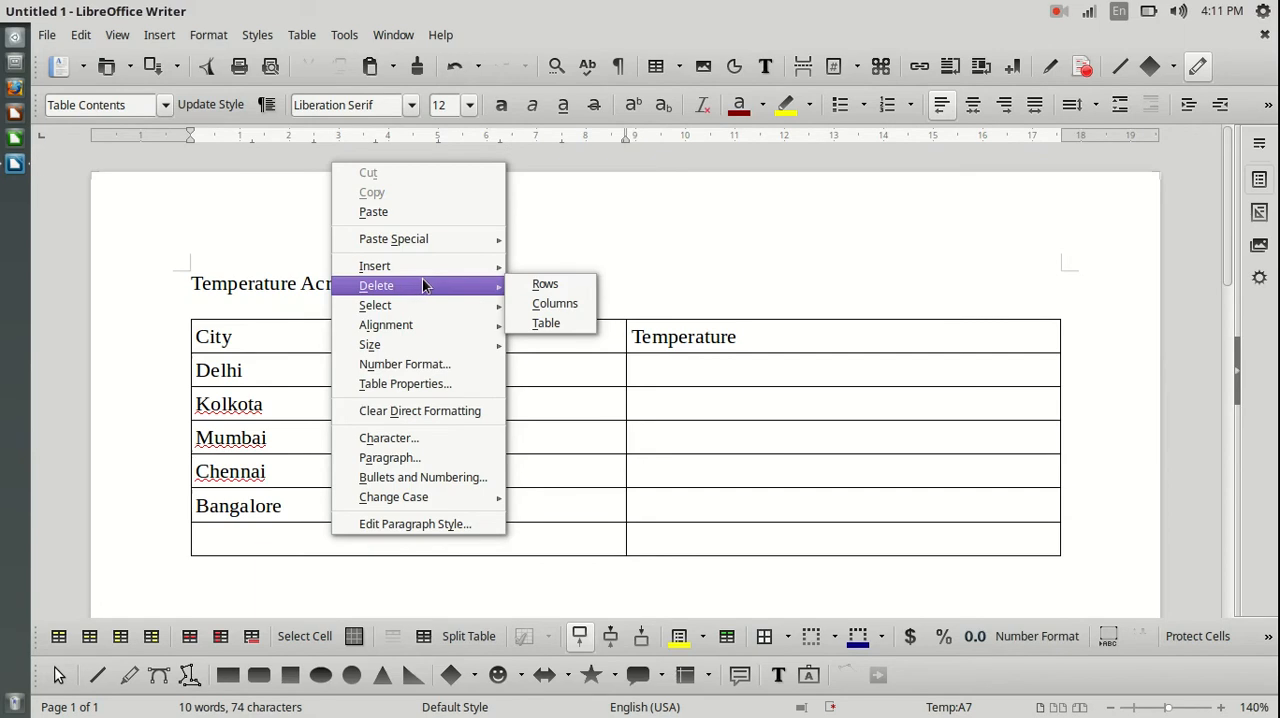
pyautogui.click(557, 285)
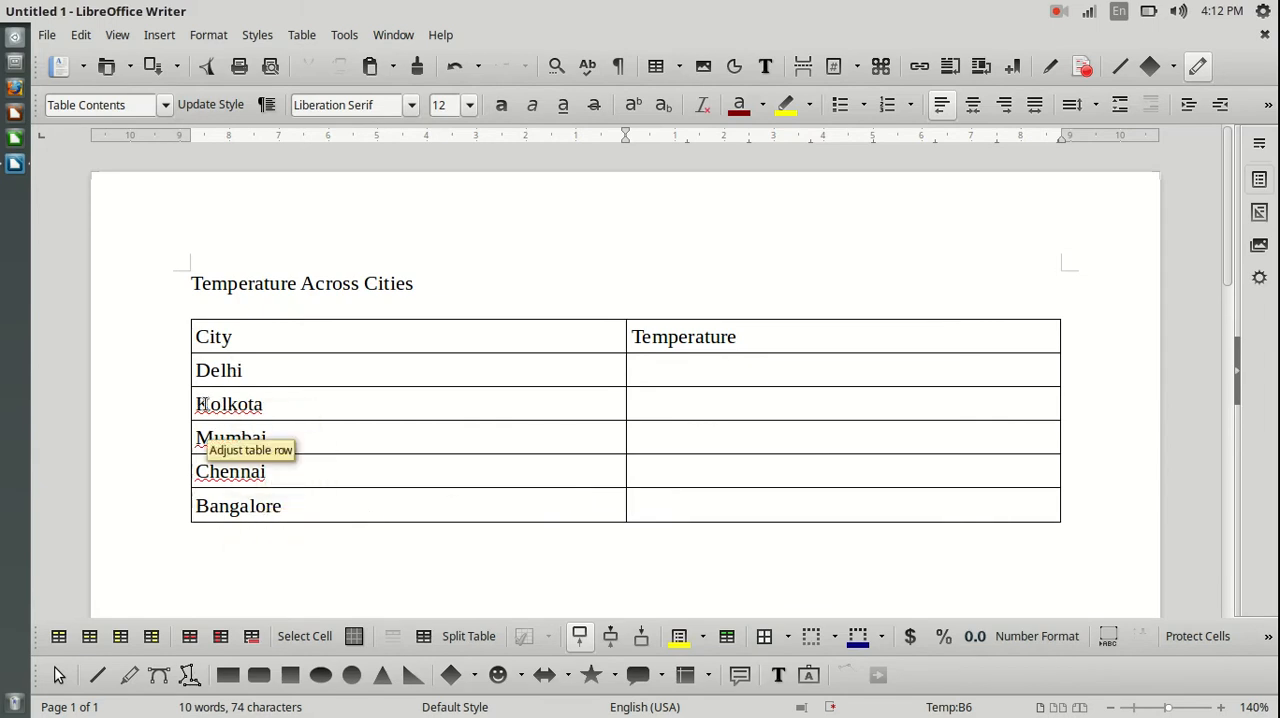
# Insert a new column to the left of the City column.
pyautogui.click(292, 405)
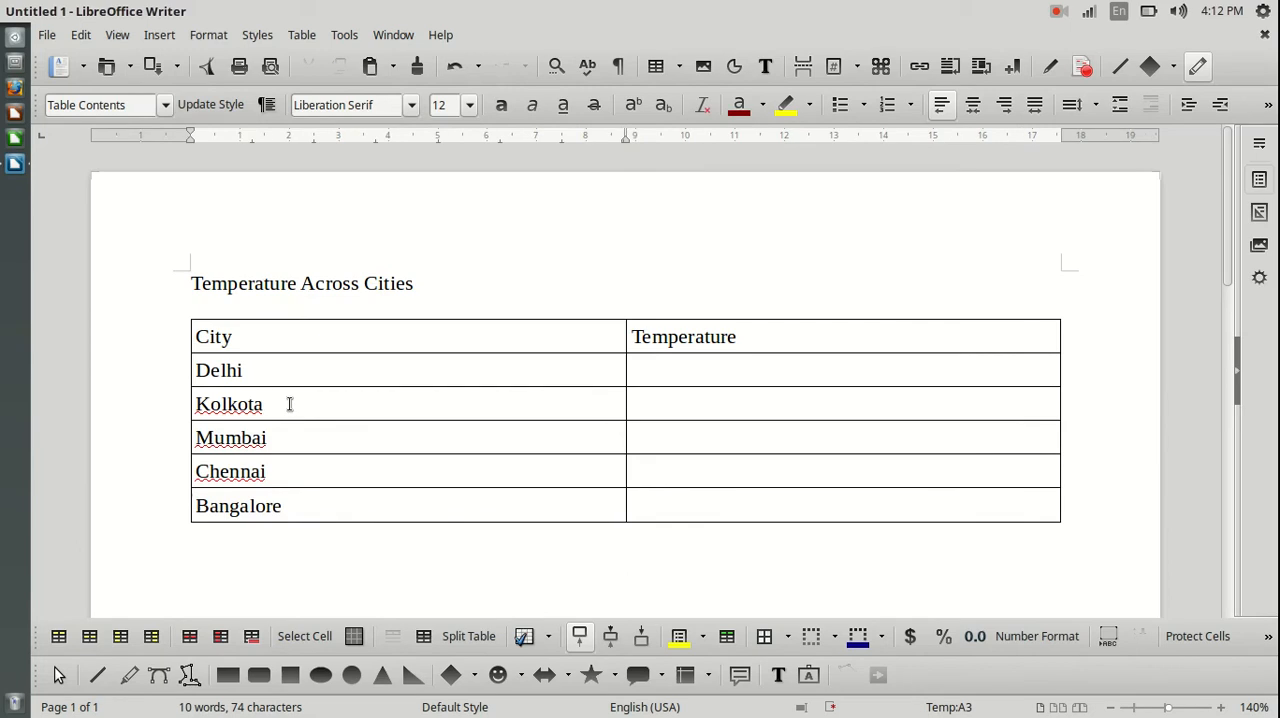
pyautogui.rightClick(288, 404)
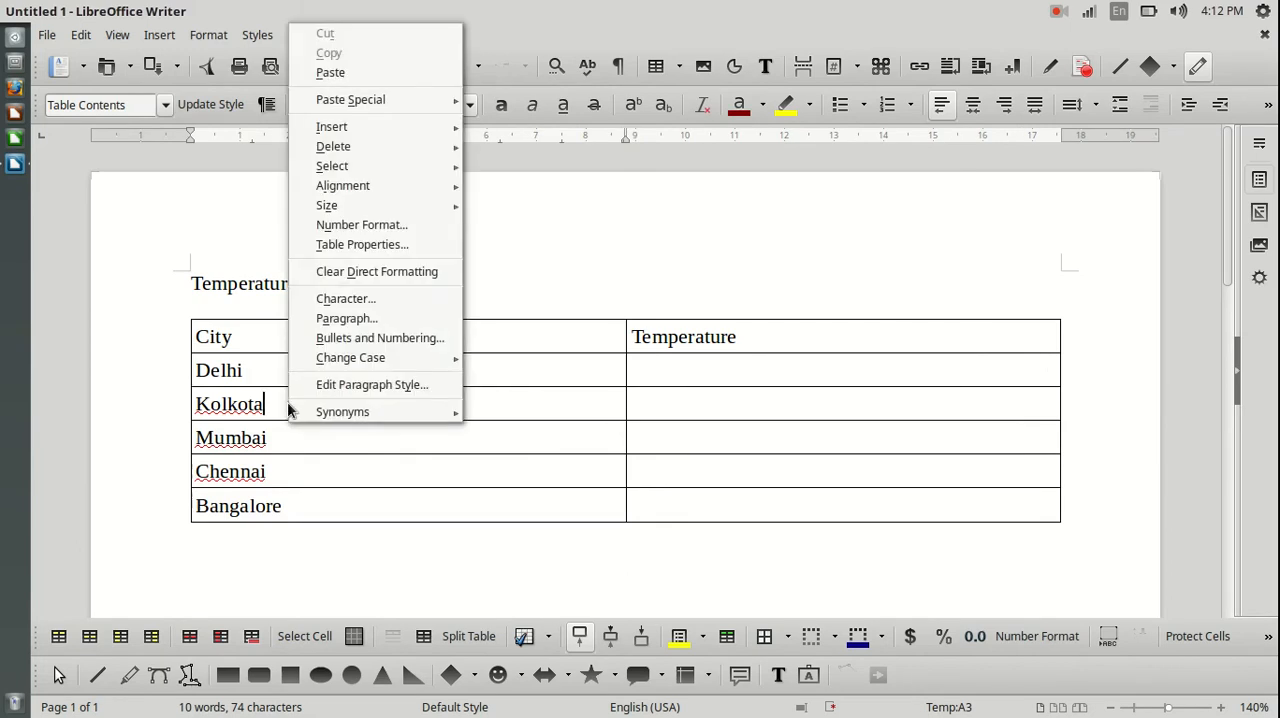
pyautogui.moveTo(366, 136)
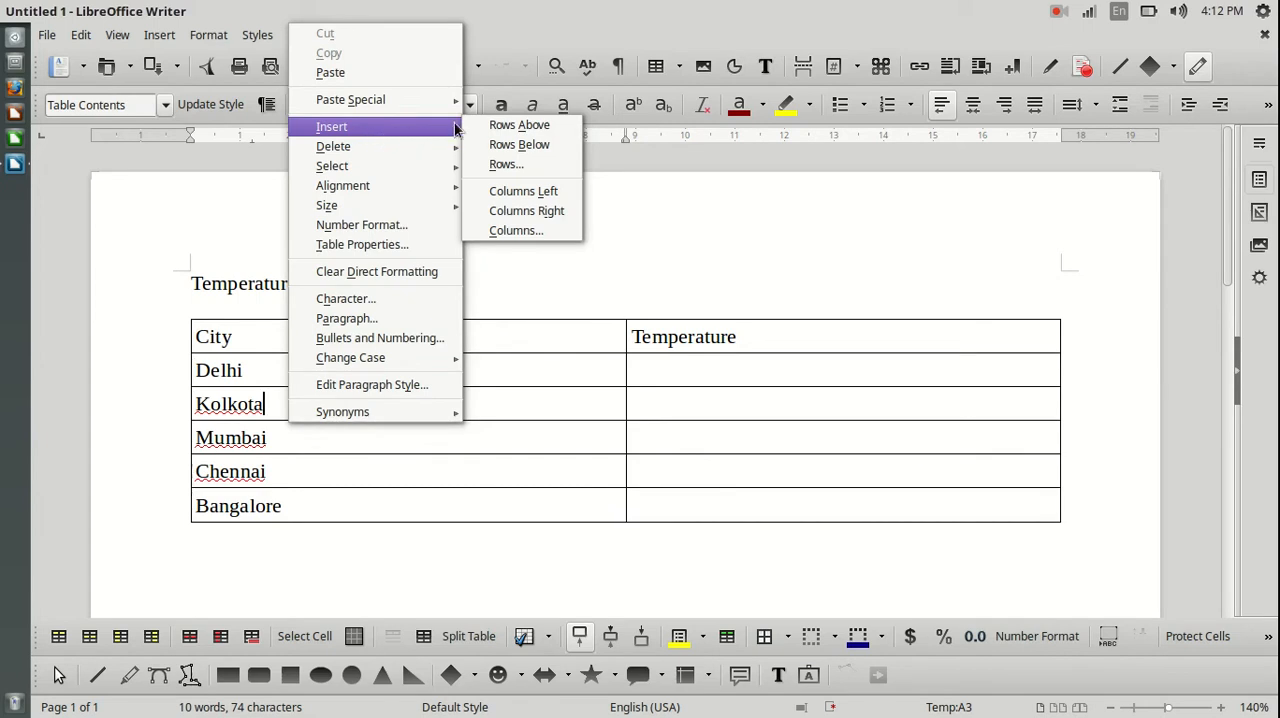
pyautogui.click(565, 191)
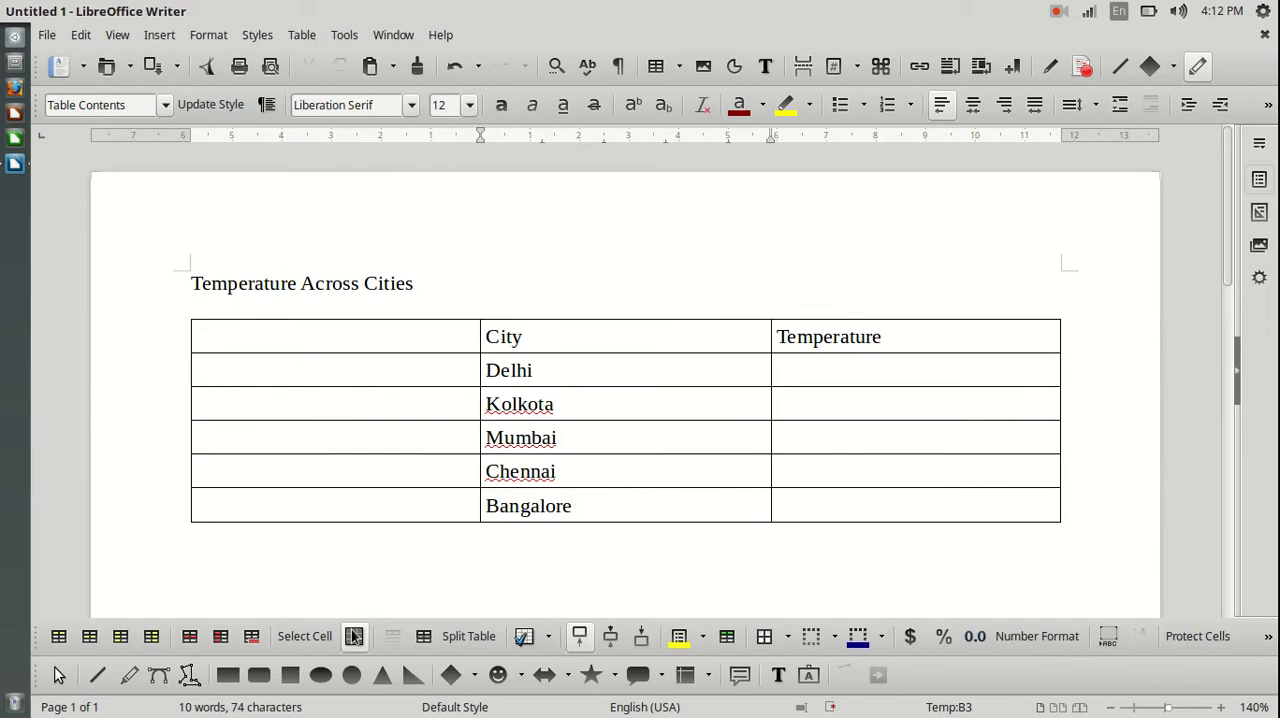
# Number the city rows 1 to 5 in the new first column and enter # as its heading.
pyautogui.write('1')
pyautogui.click(337, 404)
pyautogui.write('2')
pyautogui.click(328, 440)
pyautogui.write('3')
pyautogui.click(328, 472)
pyautogui.write('4')
pyautogui.click(301, 504)
pyautogui.write('5')
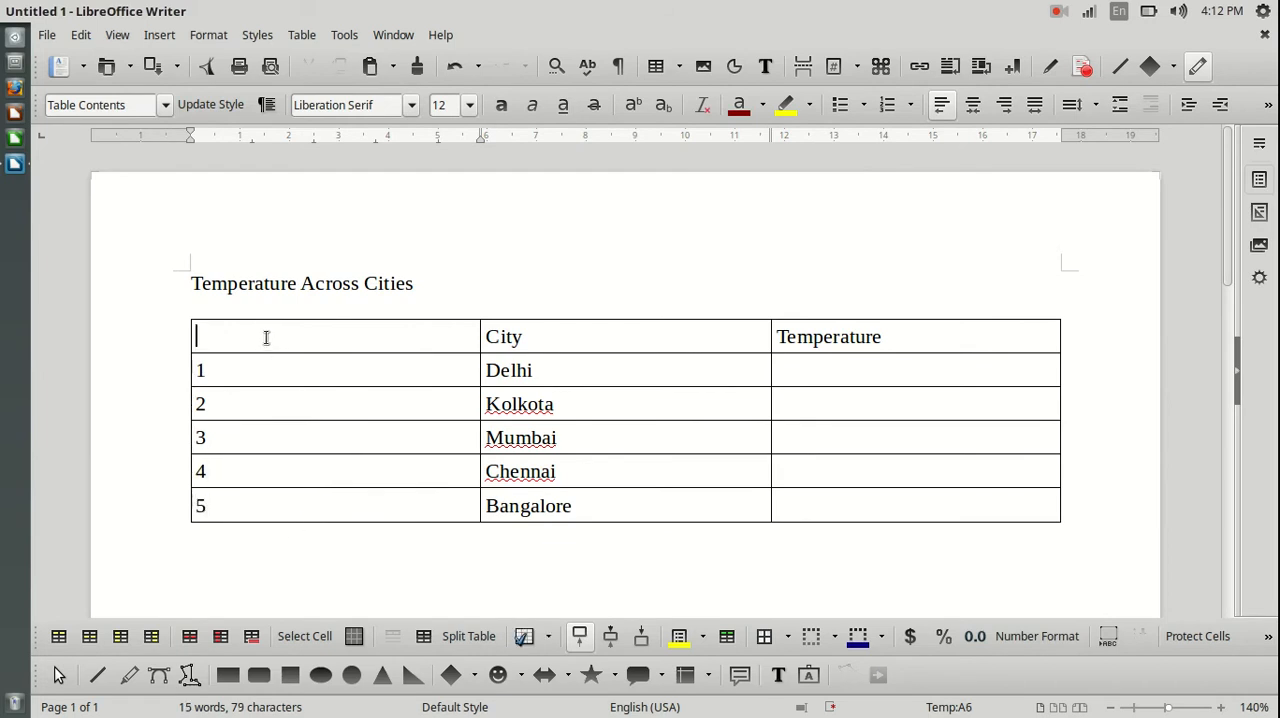
pyautogui.write('#')
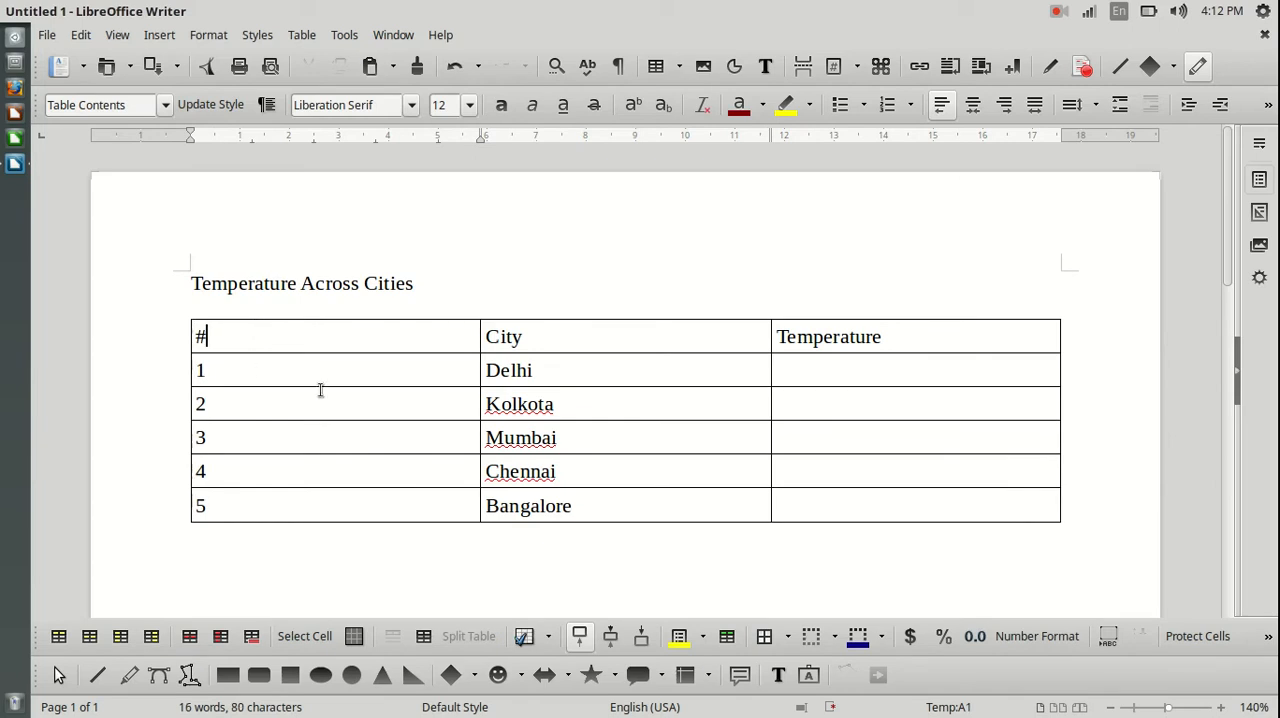
# Narrow the #, City and Temperature columns to about 0.7, 2.6 and 4.4 cm respectively.
pyautogui.moveTo(480, 329); pyautogui.dragTo(480, 329)
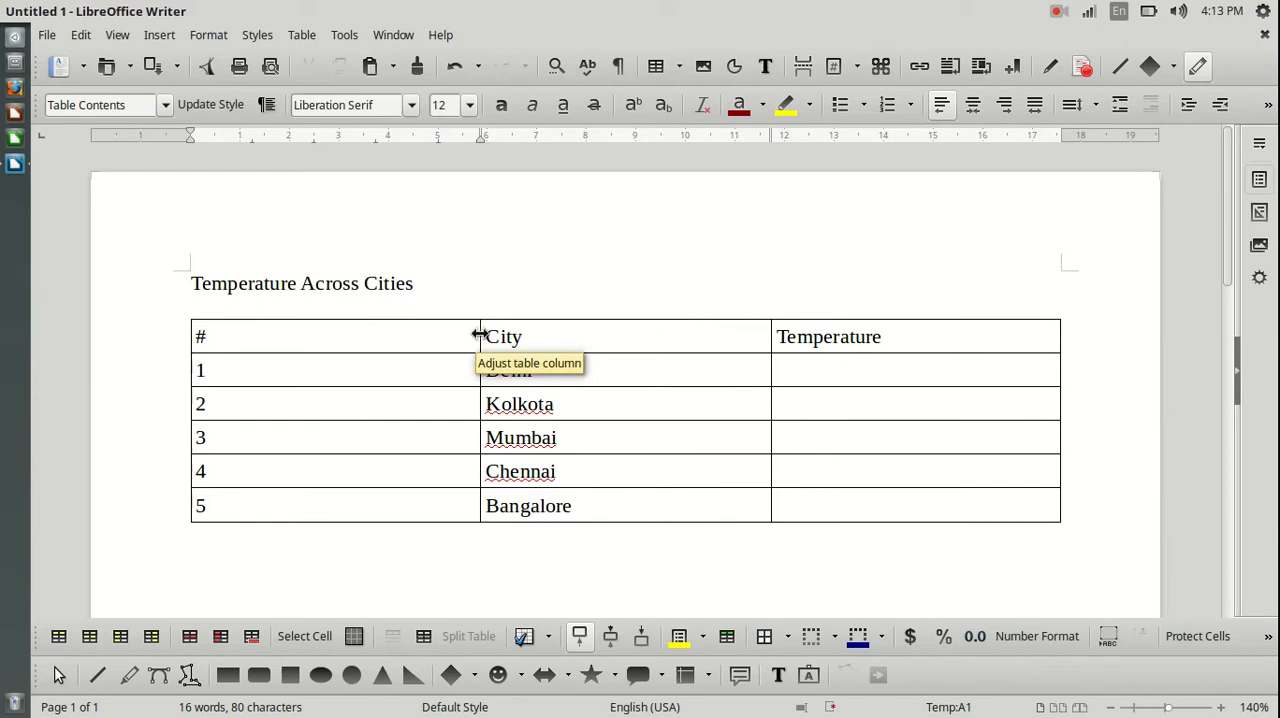
pyautogui.moveTo(480, 336); pyautogui.dragTo(222, 355)
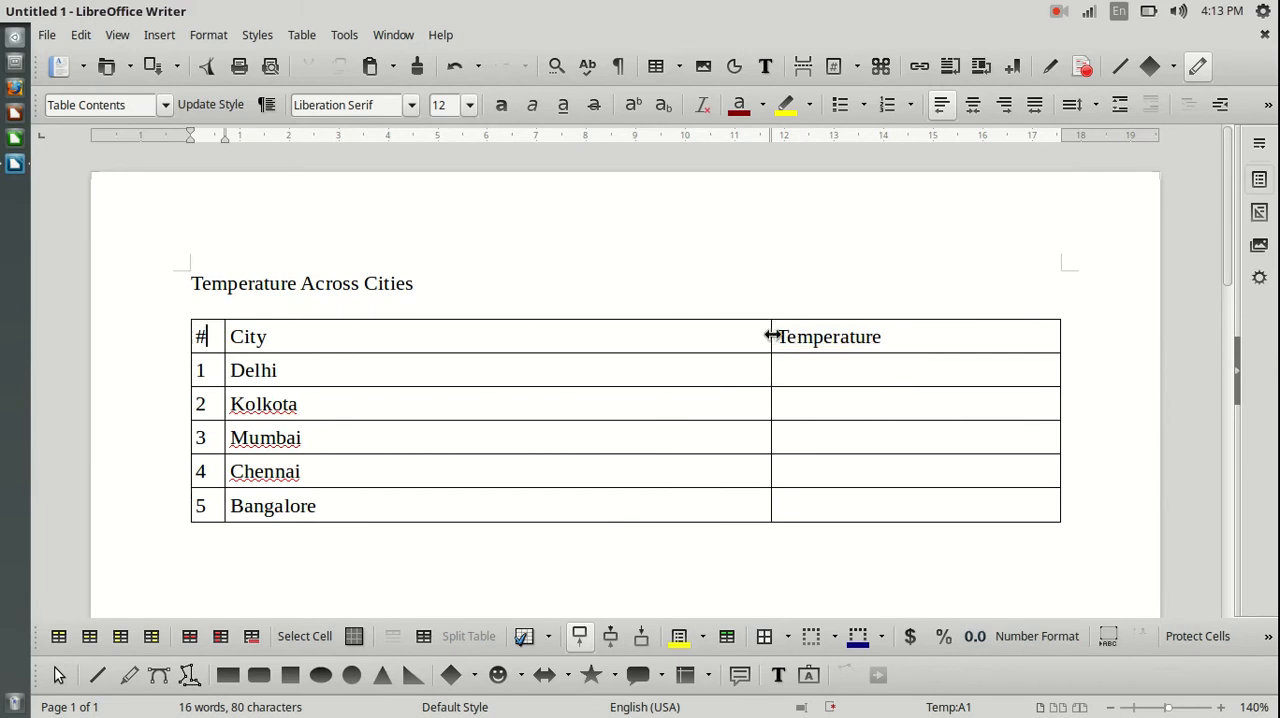
pyautogui.moveTo(770, 330); pyautogui.dragTo(353, 383)
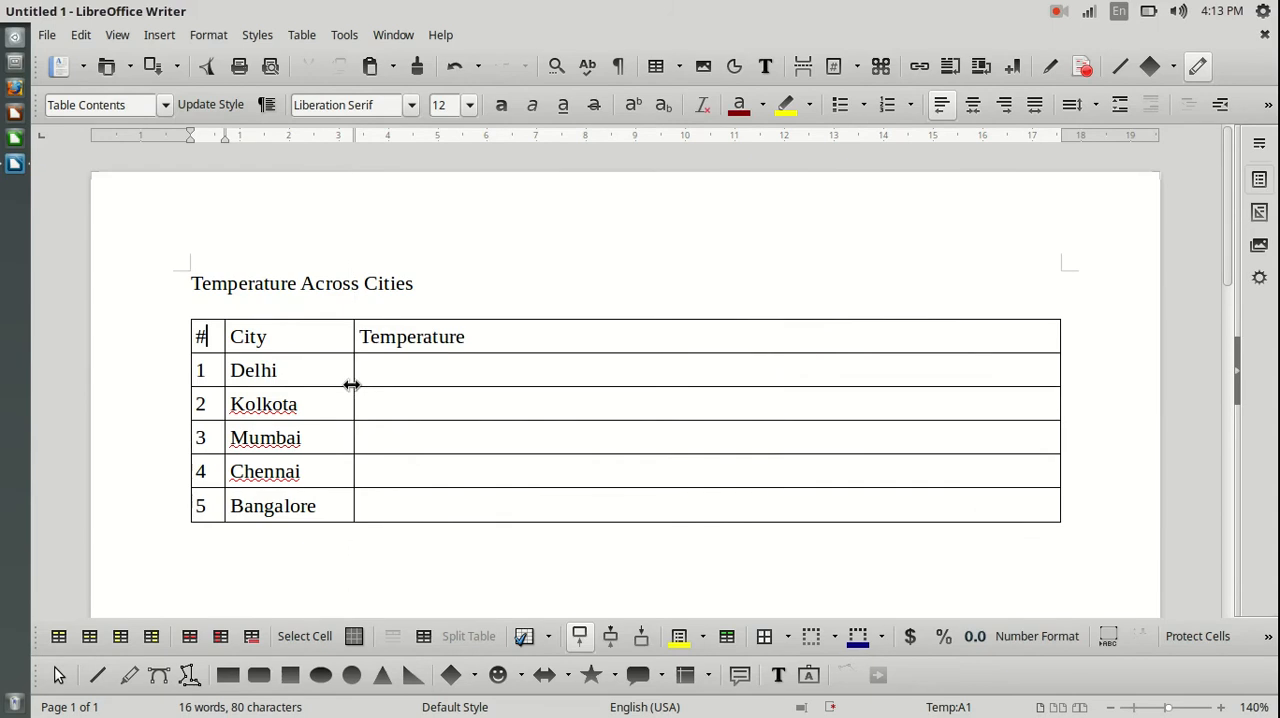
pyautogui.moveTo(1060, 335); pyautogui.dragTo(570, 343)
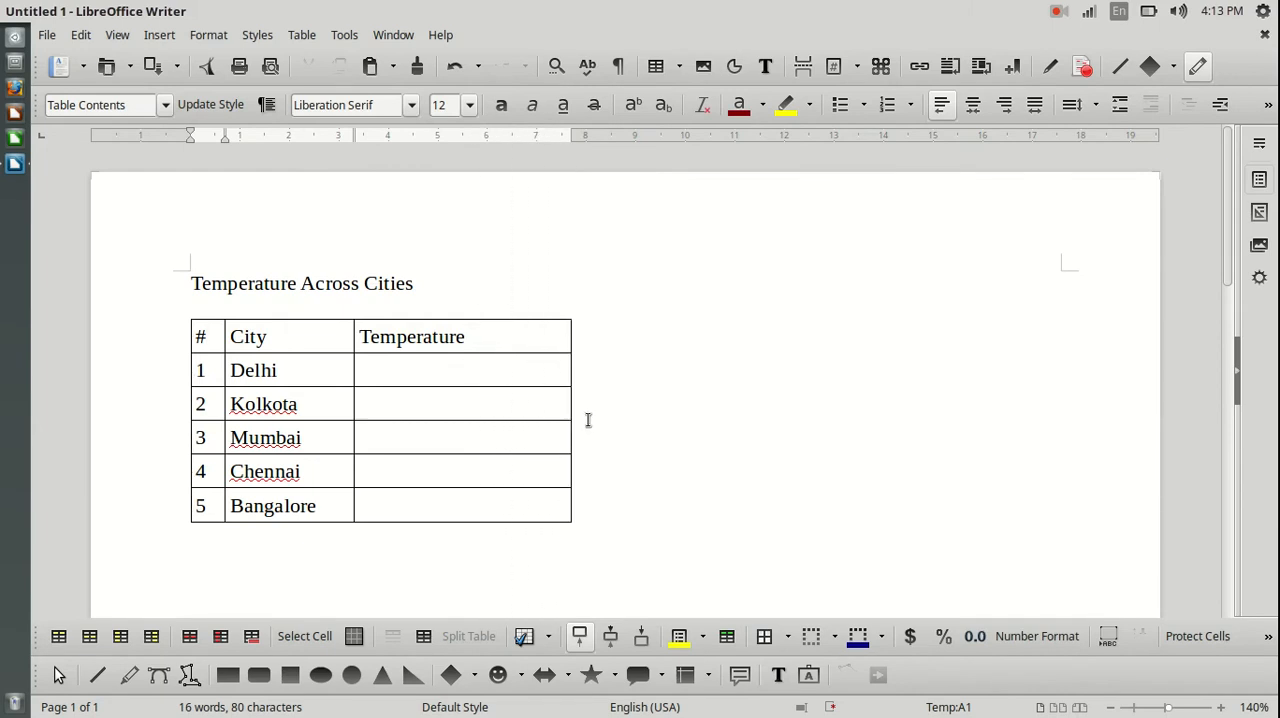
pyautogui.click(439, 374)
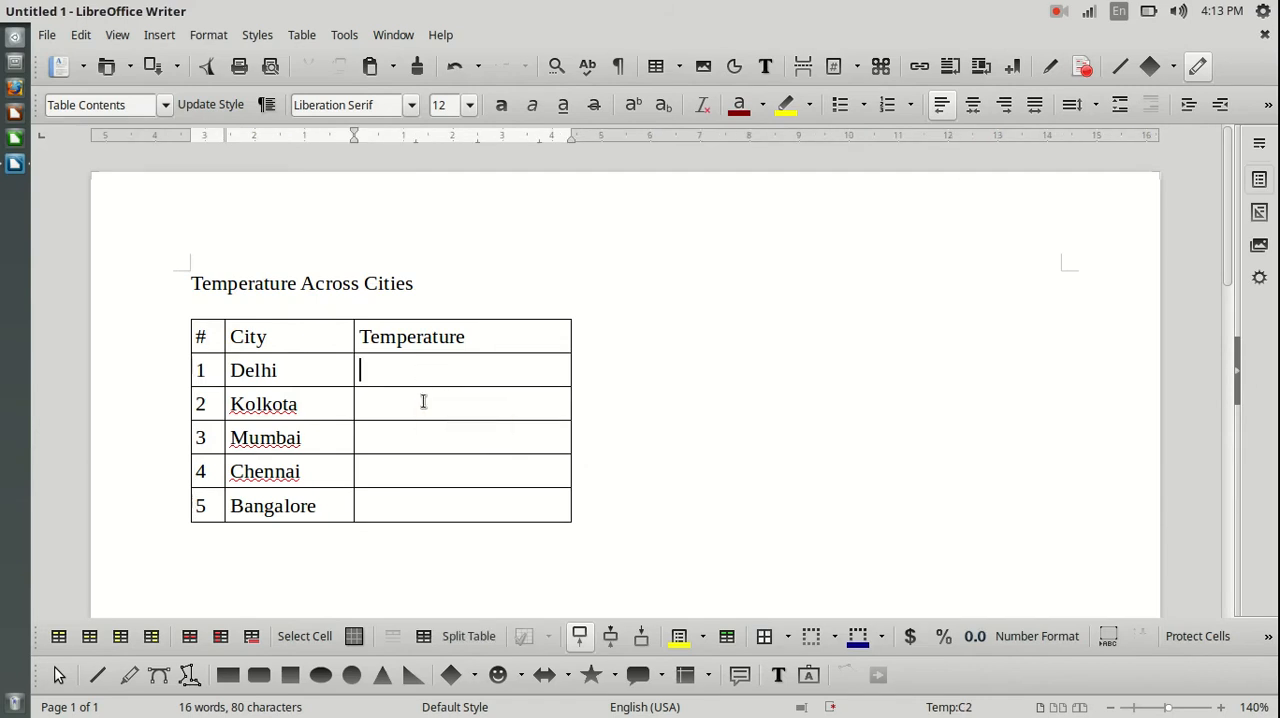
pyautogui.click(427, 367)
pyautogui.click(424, 405)
pyautogui.click(417, 438)
pyautogui.click(418, 470)
pyautogui.click(423, 506)
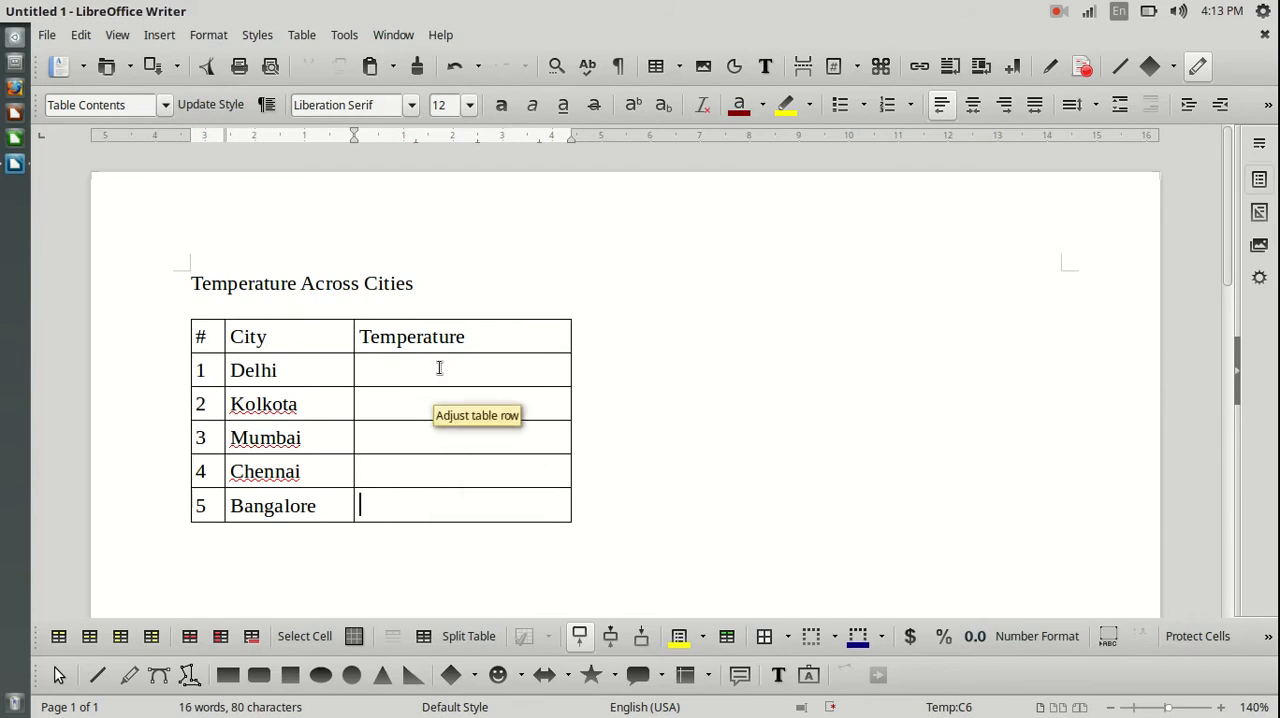
pyautogui.click(388, 373)
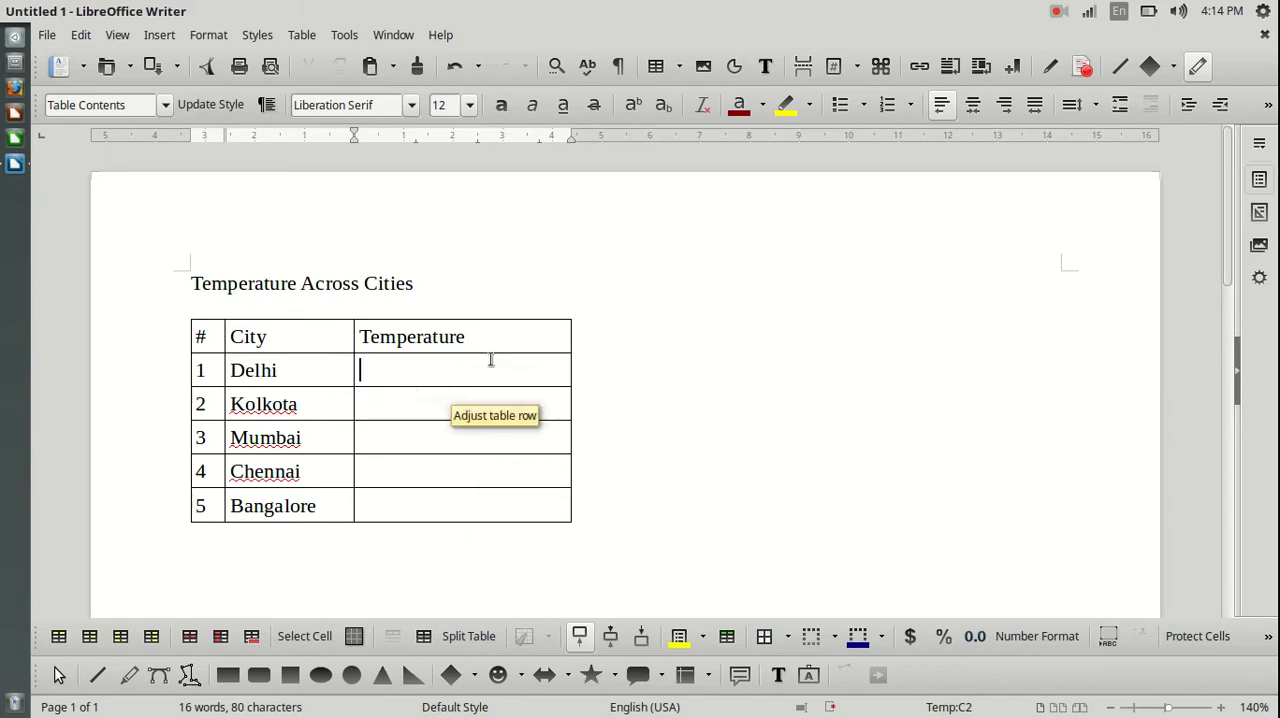
pyautogui.moveTo(445, 371); pyautogui.dragTo(463, 500)
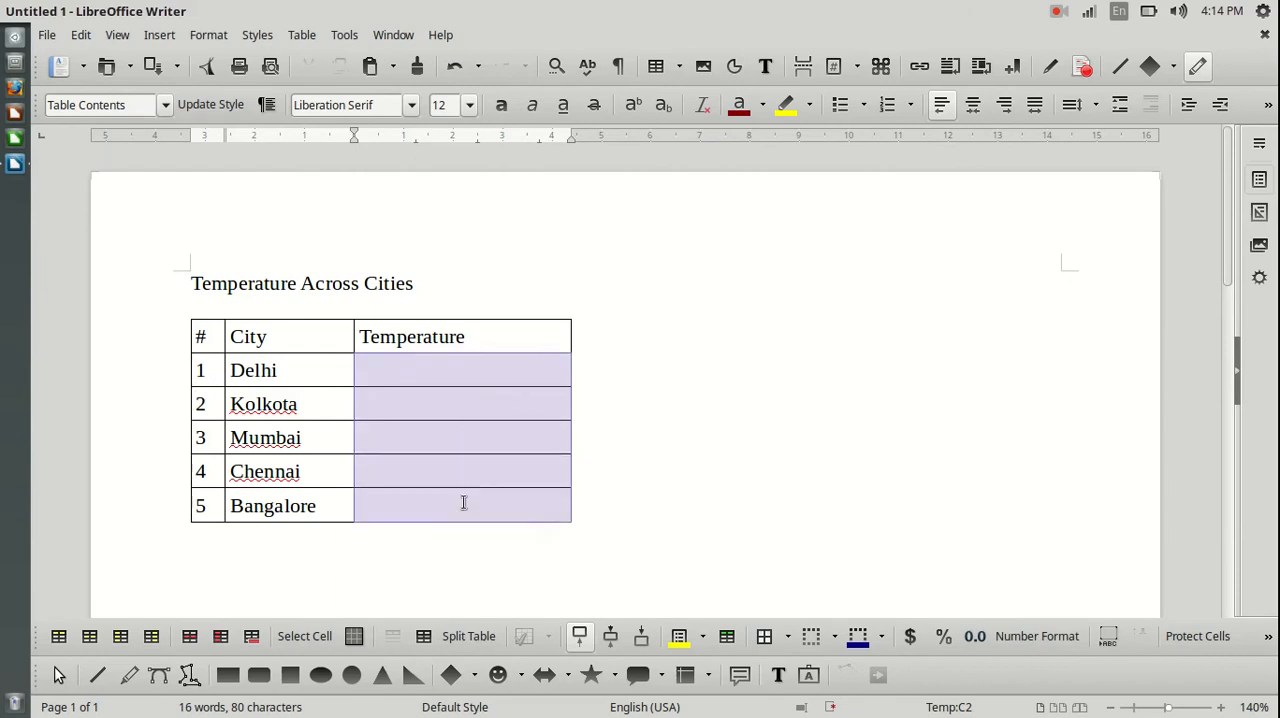
pyautogui.rightClick(437, 375)
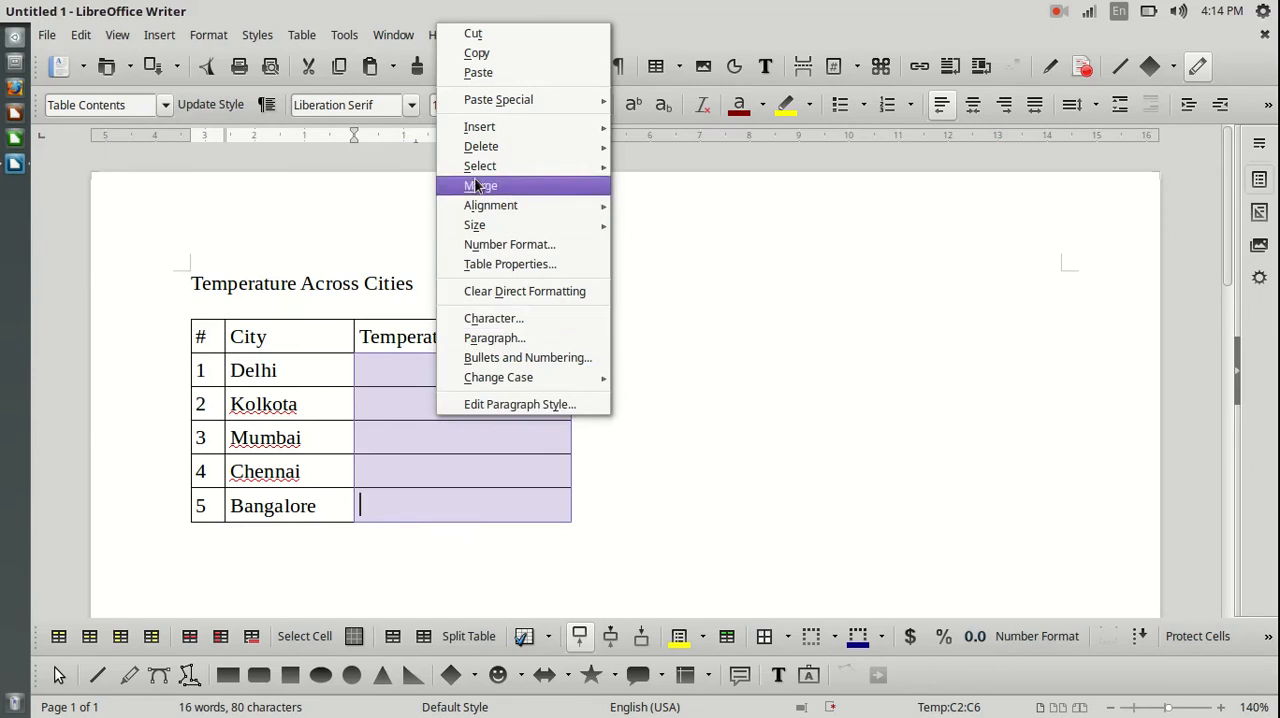
pyautogui.press('Escape')
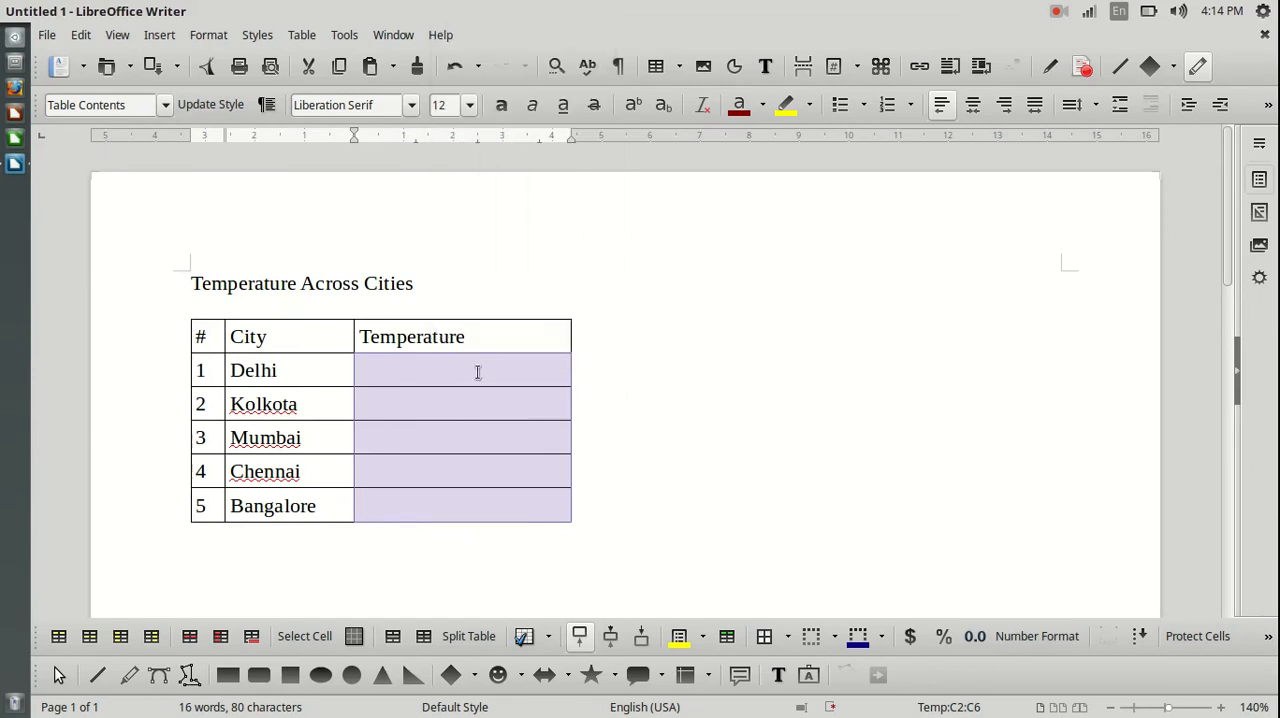
# Split the five empty cells below the Temperature heading vertically into 2 cells each.
pyautogui.moveTo(463, 368); pyautogui.dragTo(459, 504)
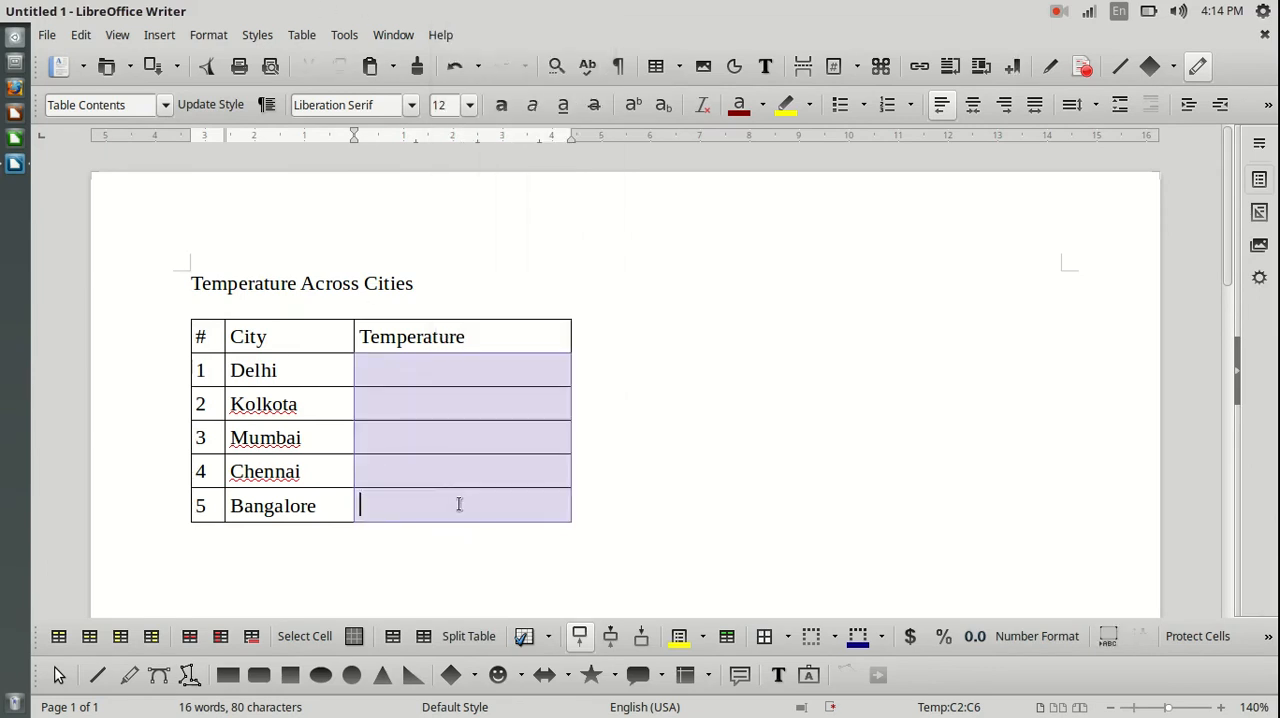
pyautogui.click(298, 36)
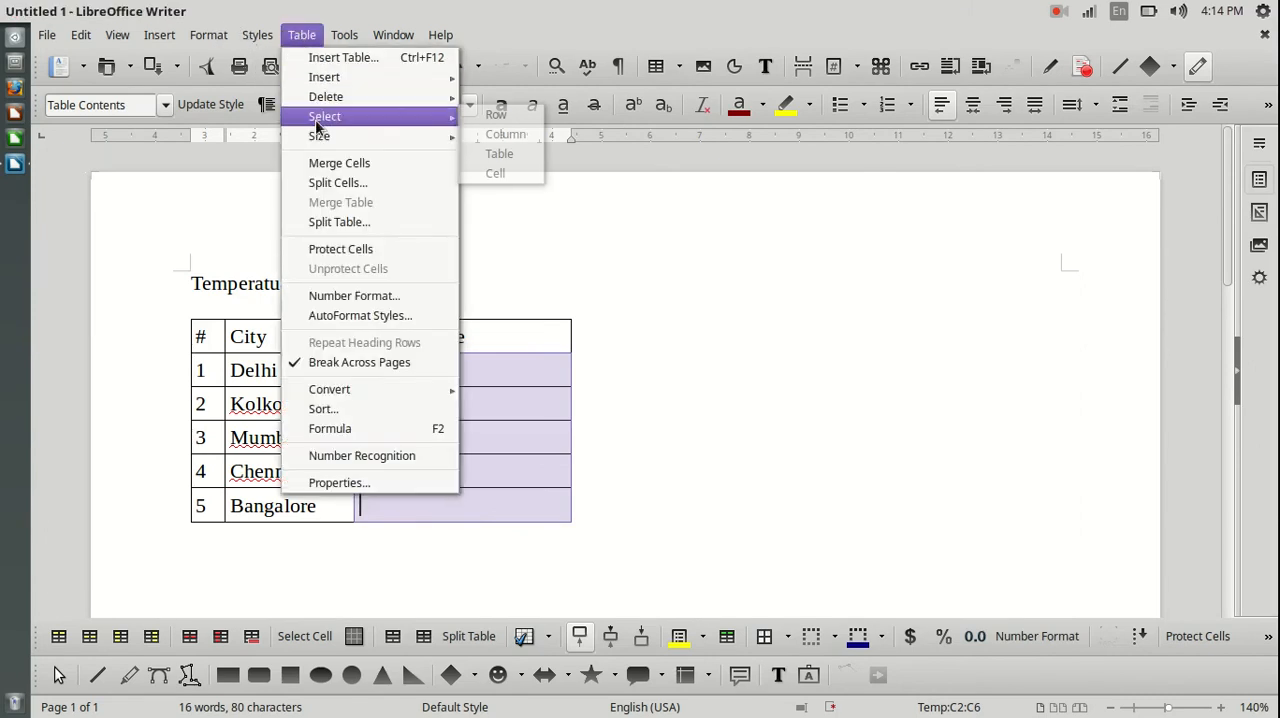
pyautogui.click(396, 183)
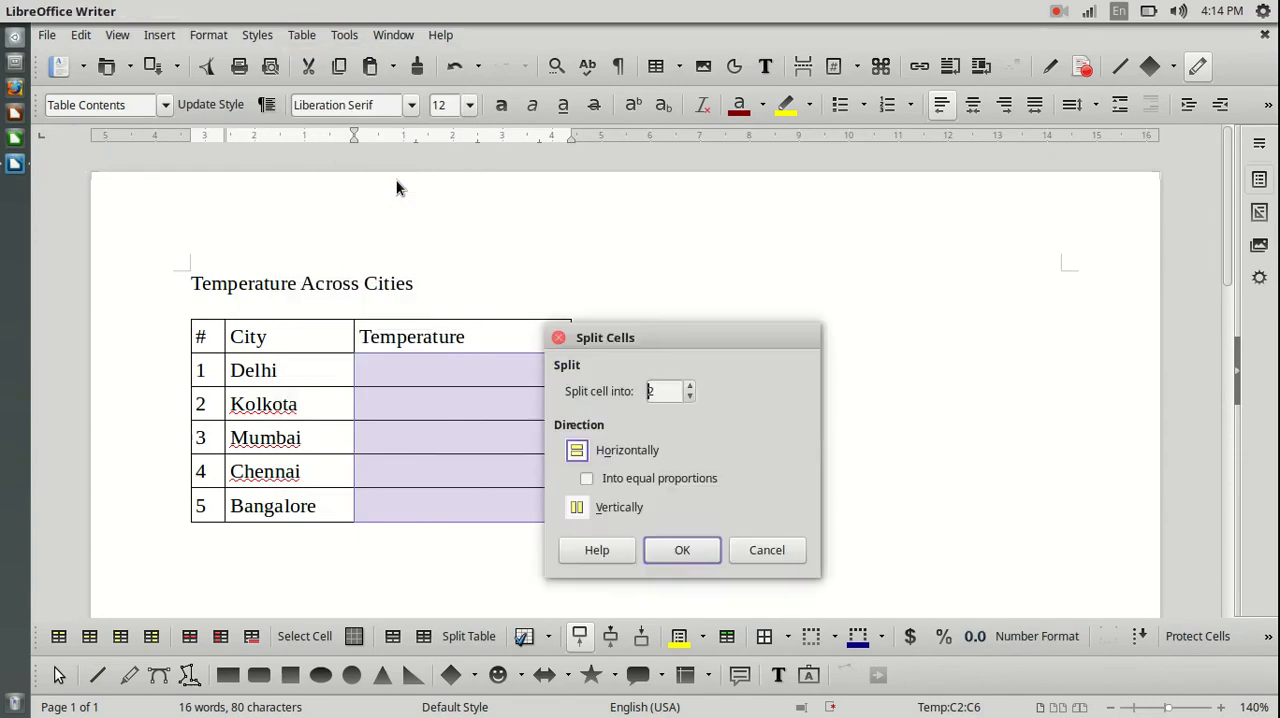
pyautogui.moveTo(739, 344); pyautogui.dragTo(876, 237)
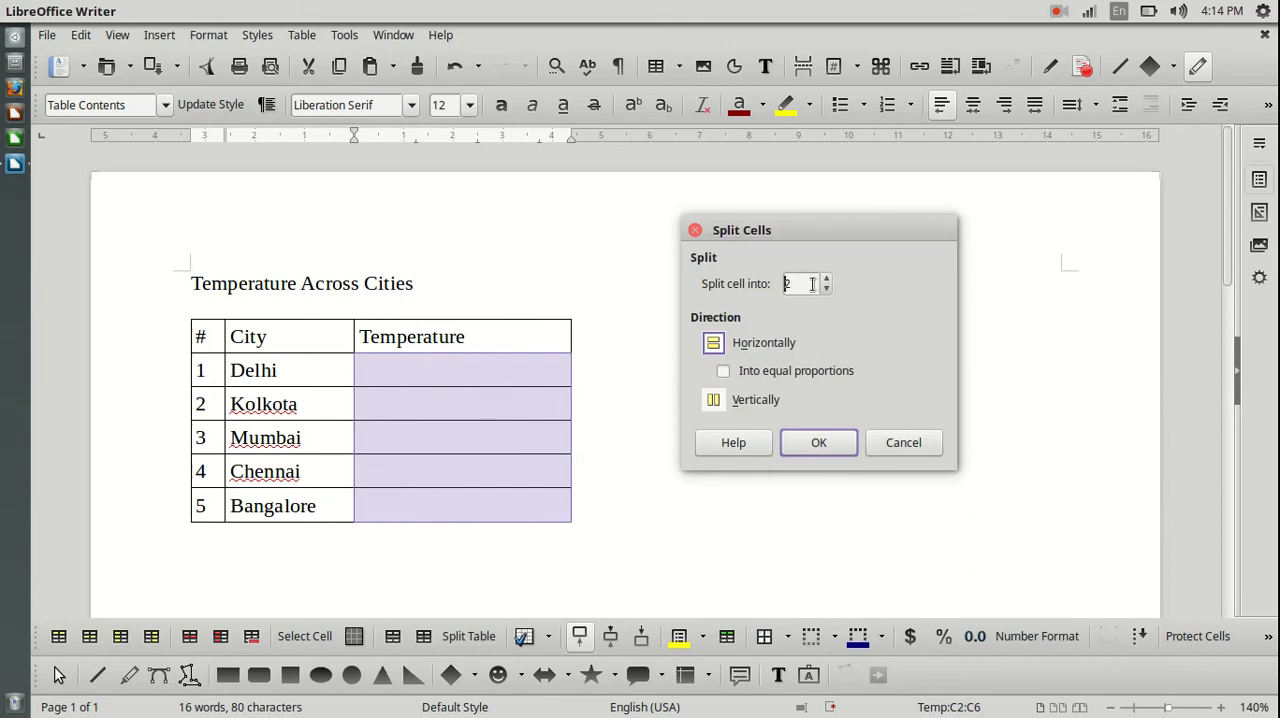
pyautogui.click(720, 400)
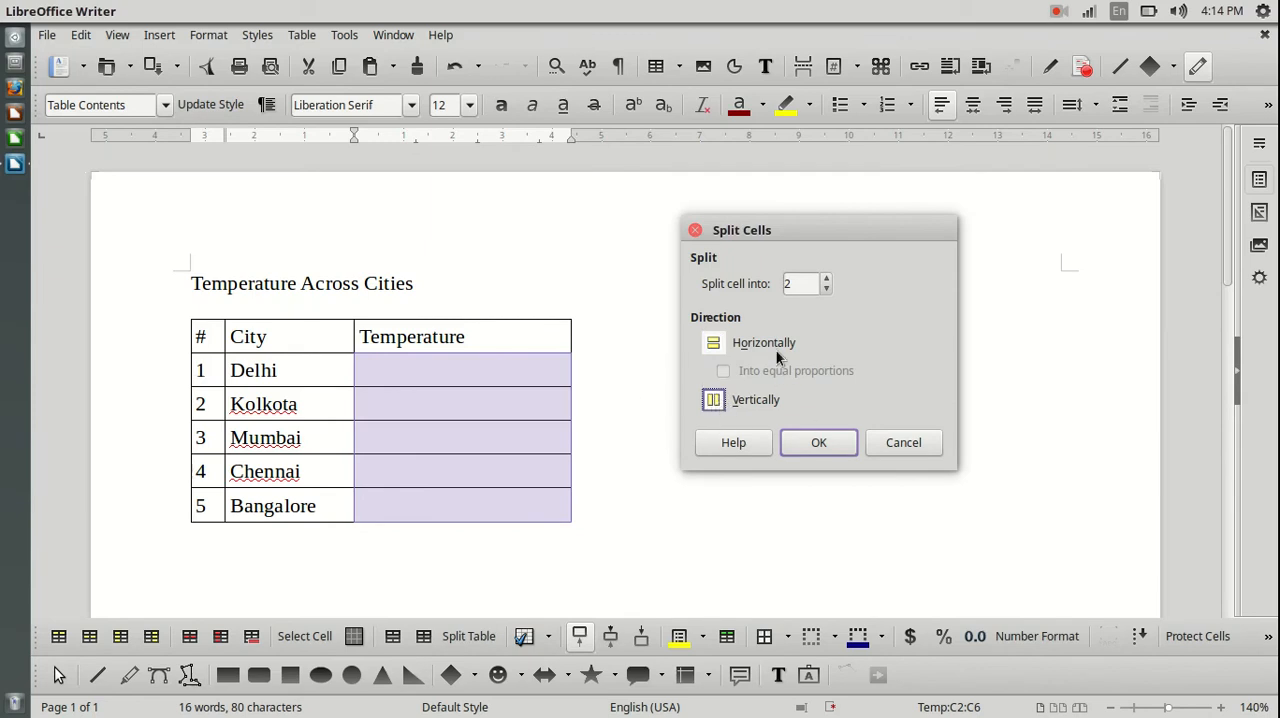
pyautogui.click(820, 443)
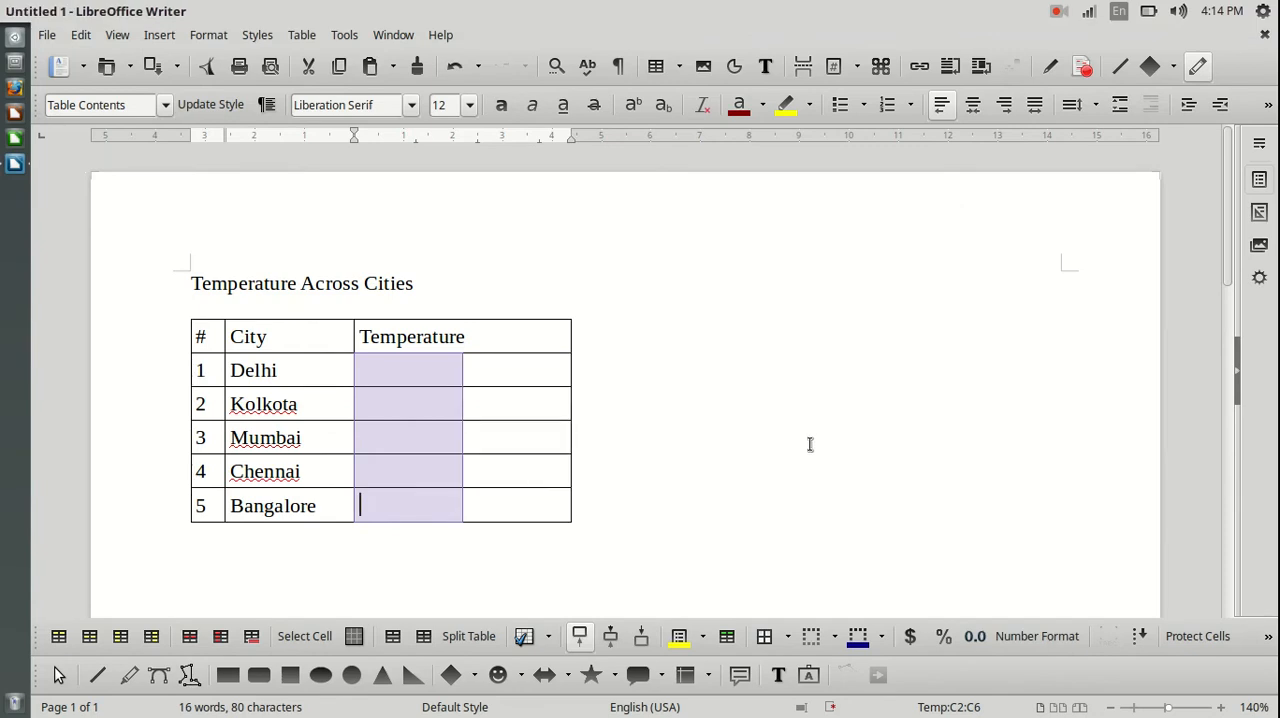
pyautogui.click(434, 375)
pyautogui.click(426, 408)
pyautogui.click(423, 438)
pyautogui.click(420, 468)
pyautogui.click(420, 505)
pyautogui.click(504, 373)
pyautogui.click(508, 404)
pyautogui.click(506, 439)
pyautogui.click(513, 463)
pyautogui.click(516, 501)
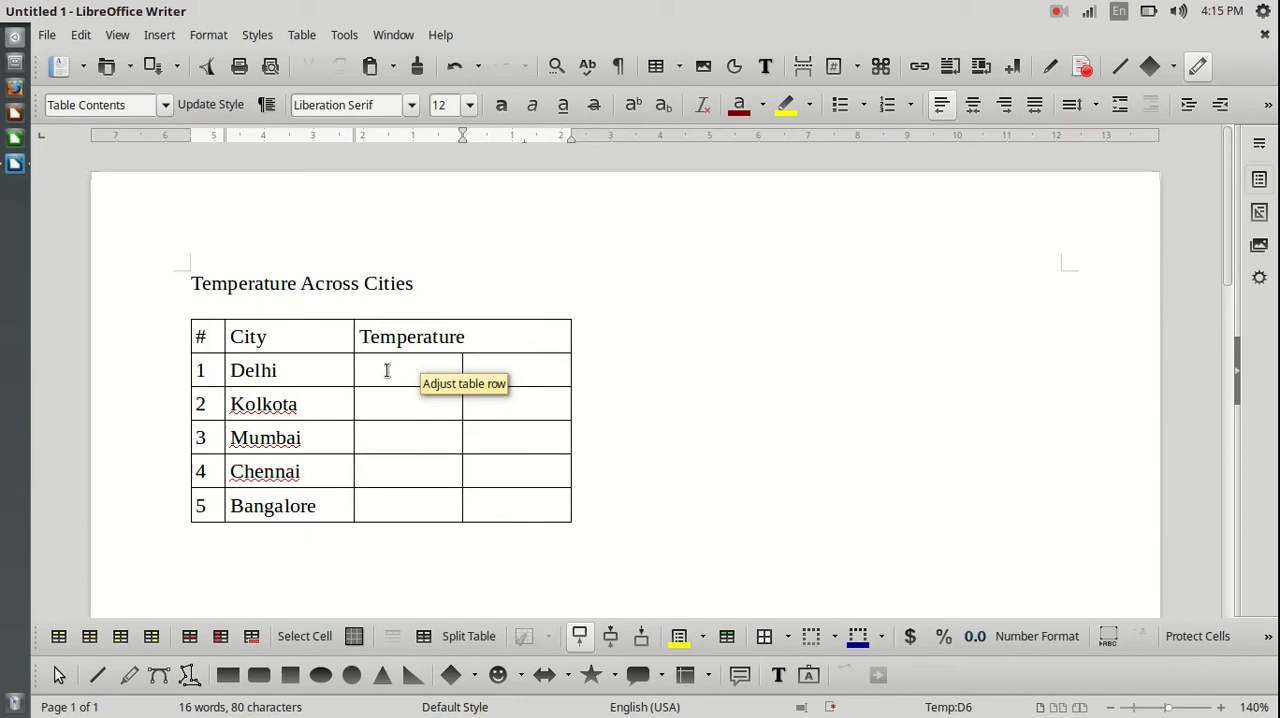
pyautogui.click(395, 337)
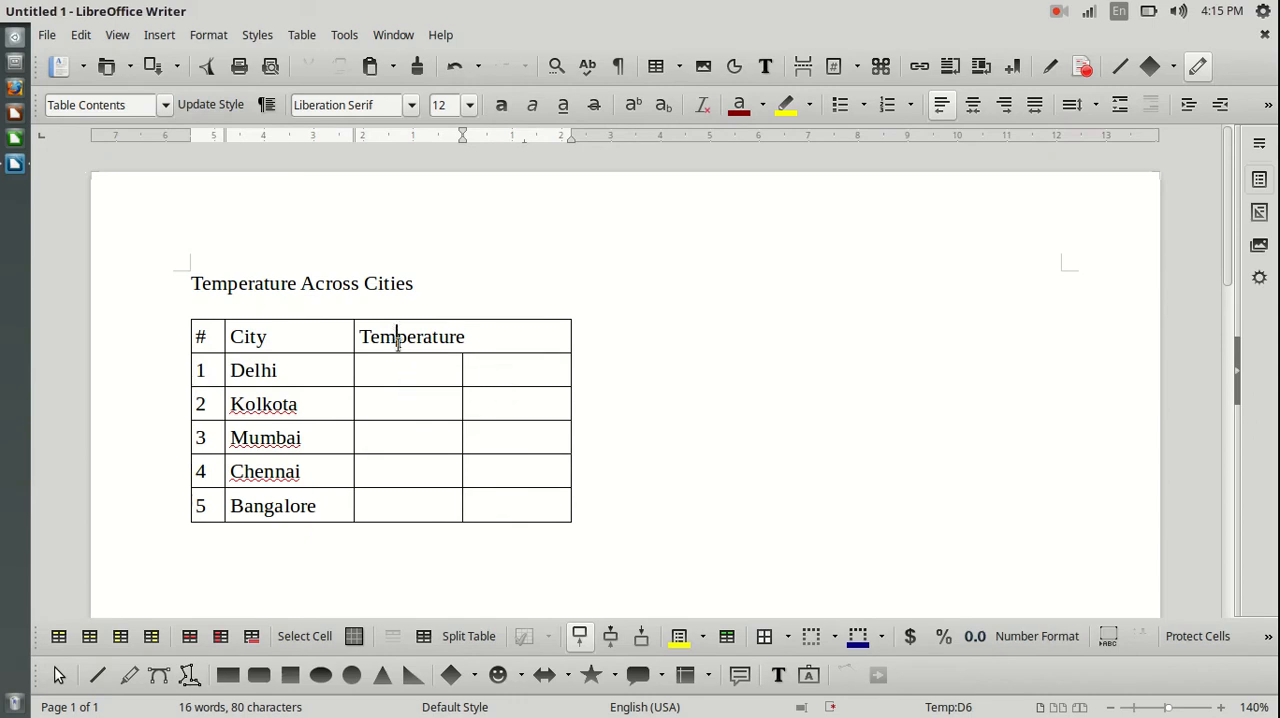
pyautogui.click(379, 369)
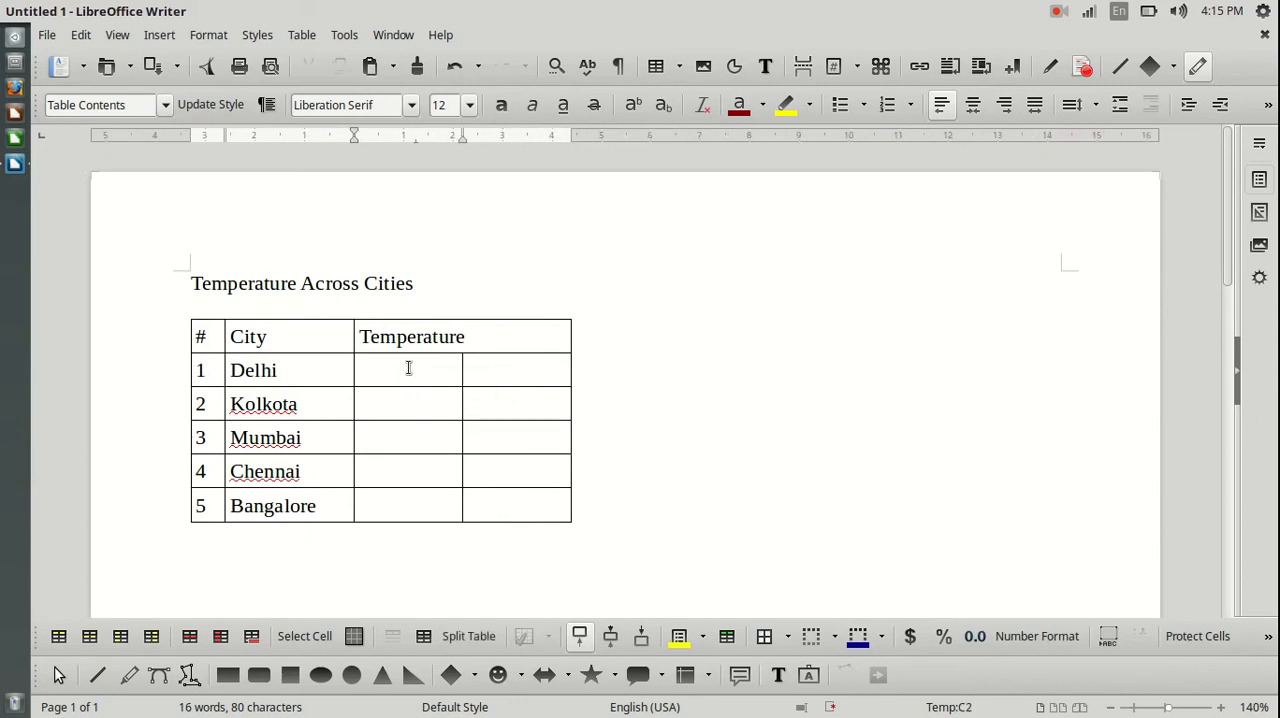
pyautogui.click(474, 369)
# Fill the first temperature sub-column for Delhi through Bangalore with 32, 33, 33, 32 and 30.
pyautogui.click(397, 370)
pyautogui.write('32')
pyautogui.click(411, 406)
pyautogui.write('33')
pyautogui.click(398, 440)
pyautogui.write('33')
pyautogui.click(407, 478)
pyautogui.write('32')
pyautogui.click(408, 515)
pyautogui.write('30')
# Fill the second temperature sub-column for Delhi through Bangalore with 41, 37, 38, 36 and 35.
pyautogui.click(519, 368)
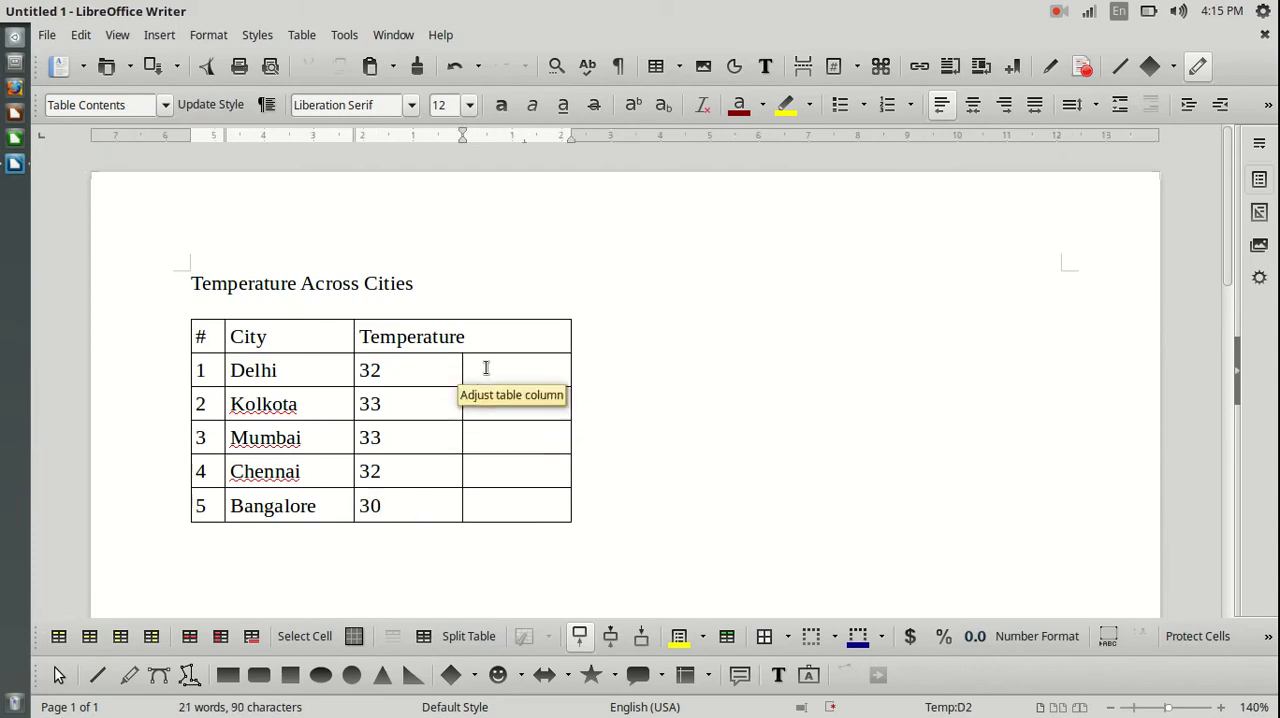
pyautogui.write('41')
pyautogui.click(502, 408)
pyautogui.write('37')
pyautogui.click(498, 438)
pyautogui.write('38')
pyautogui.click(500, 464)
pyautogui.write('36')
pyautogui.click(496, 508)
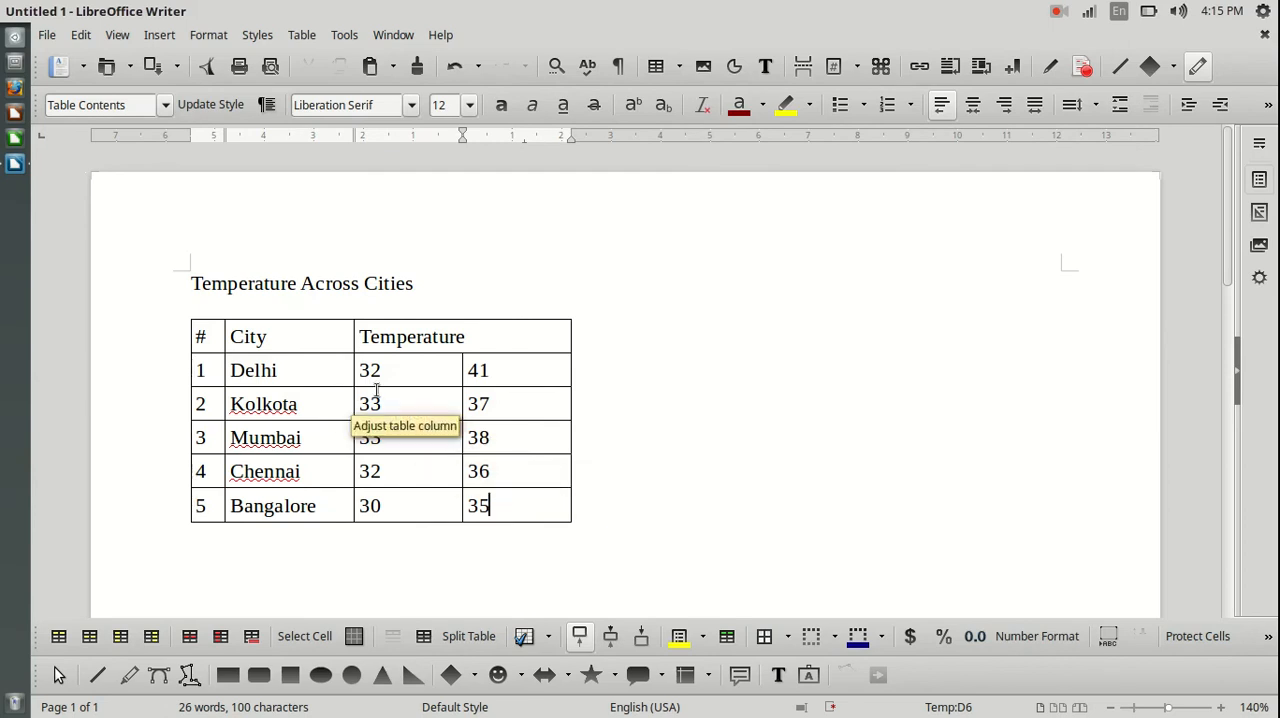
# Insert a new row above the Delhi row.
pyautogui.click(288, 370)
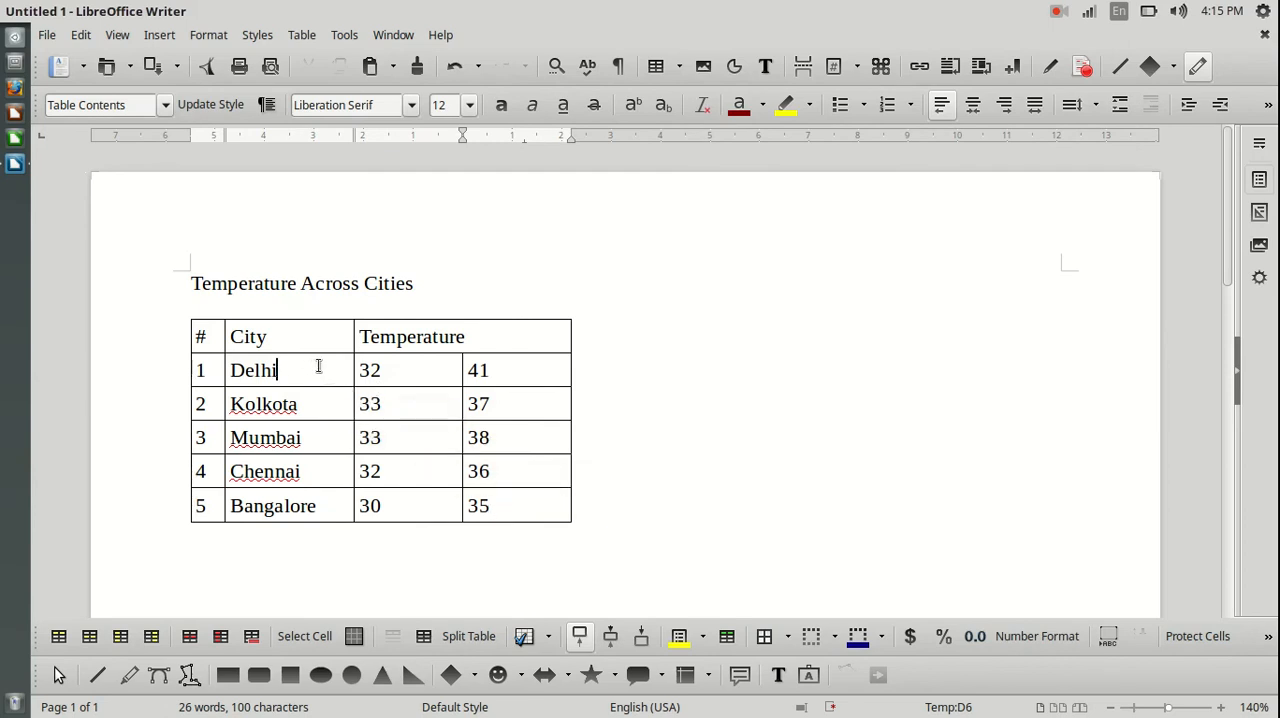
pyautogui.rightClick(298, 372)
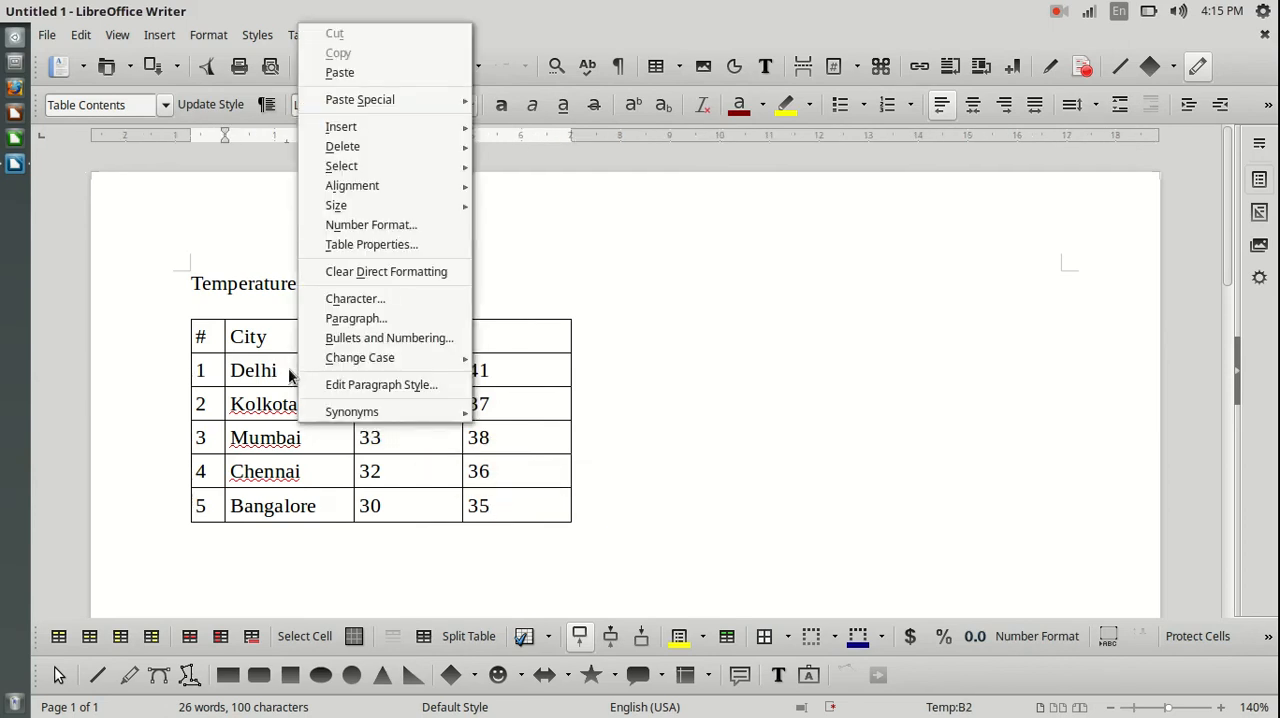
pyautogui.moveTo(402, 131)
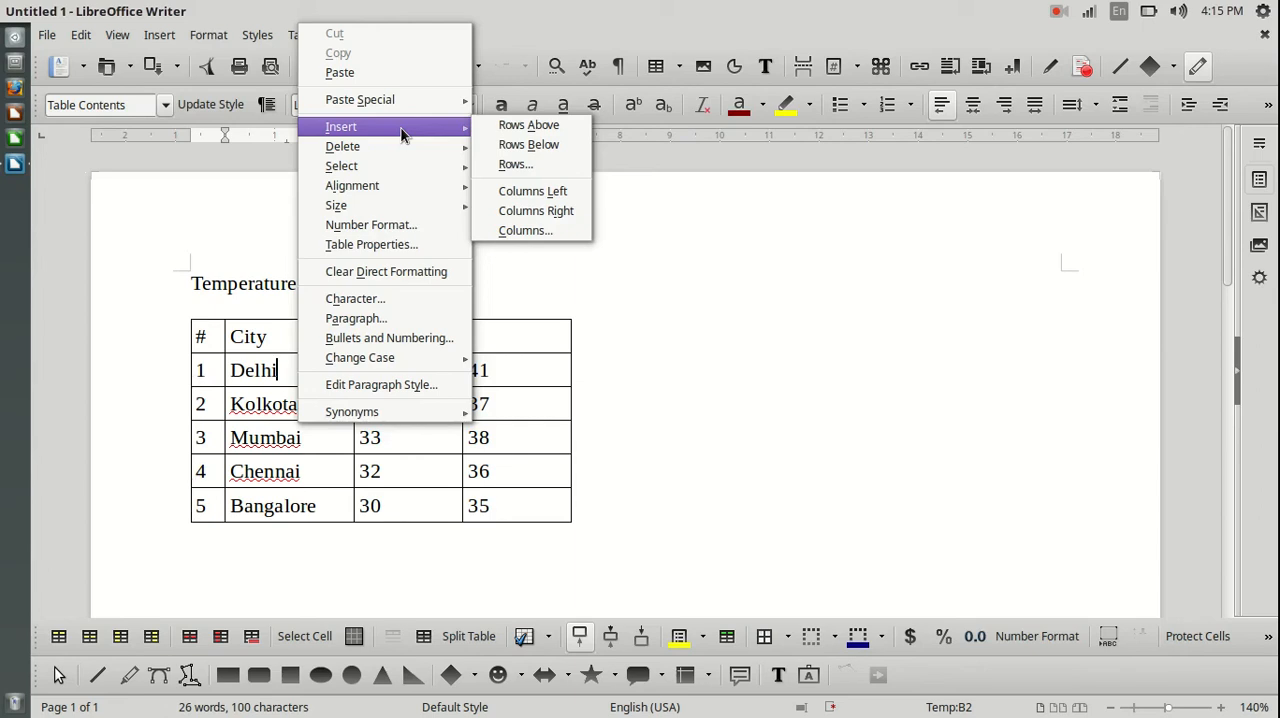
pyautogui.click(528, 126)
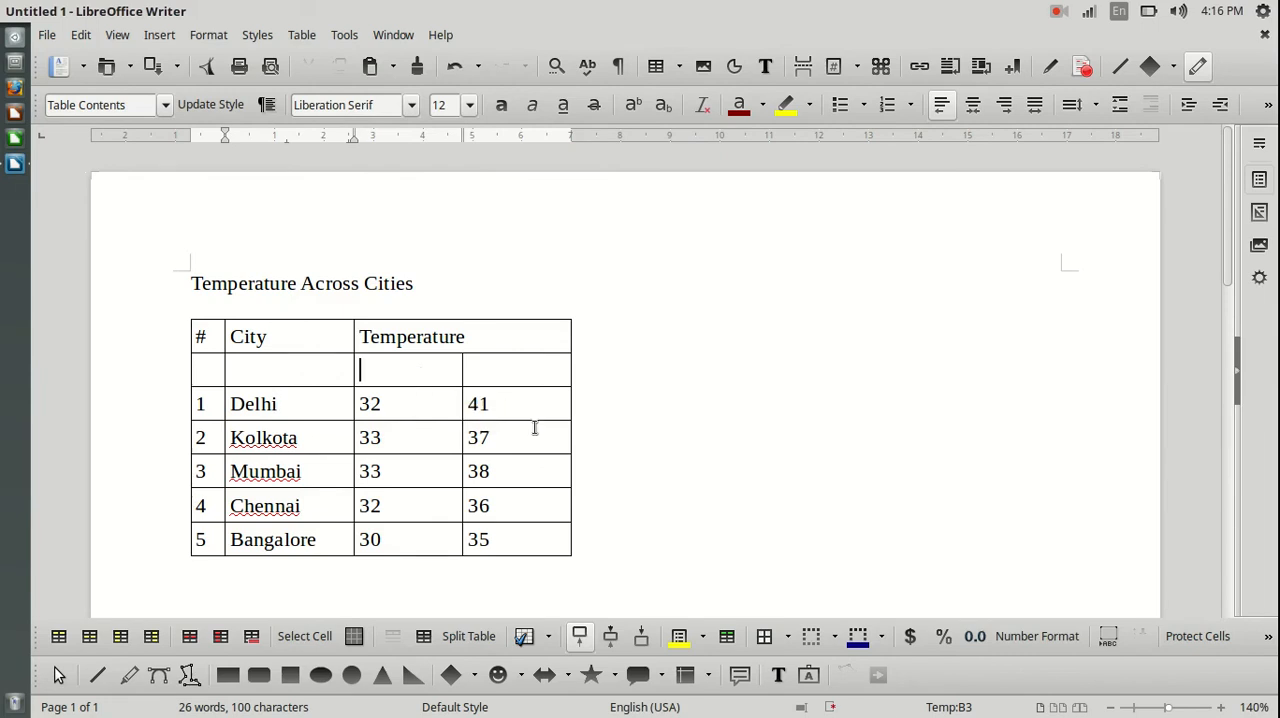
# Label the two temperature sub-columns Min and Max in the empty row below the Temperature heading.
pyautogui.write('Min')
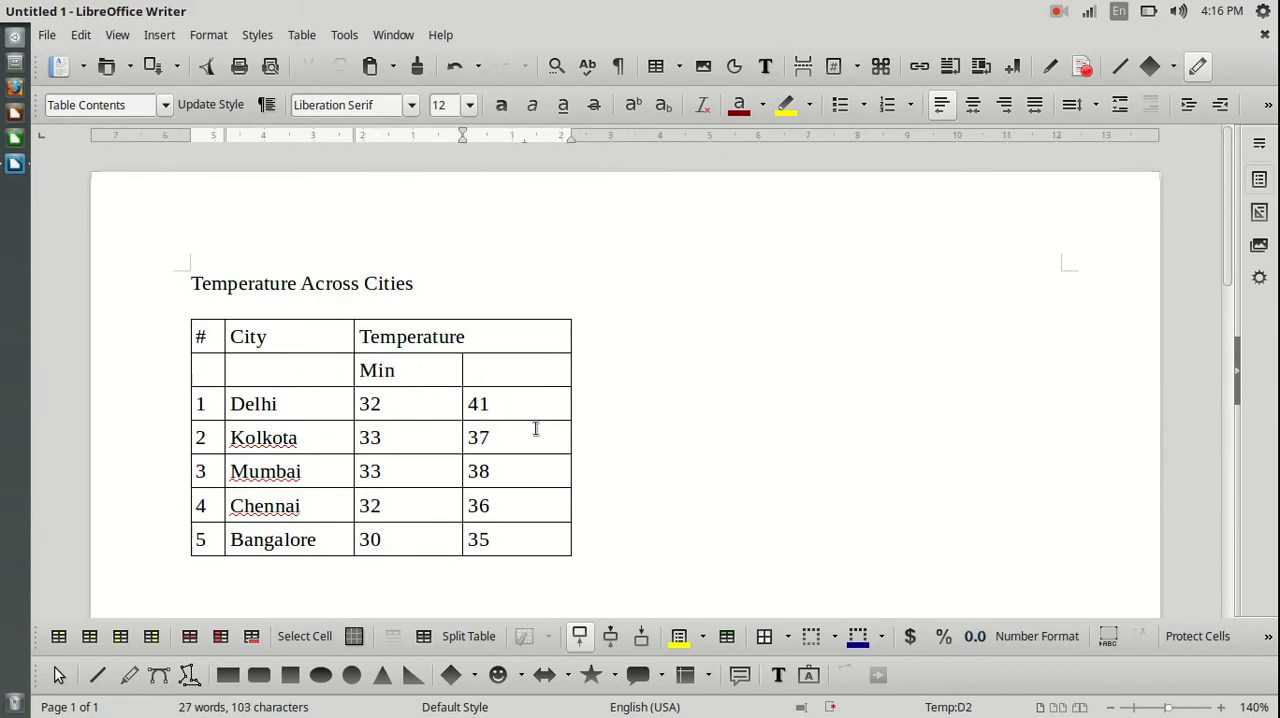
pyautogui.write('Max')
pyautogui.click(641, 343)
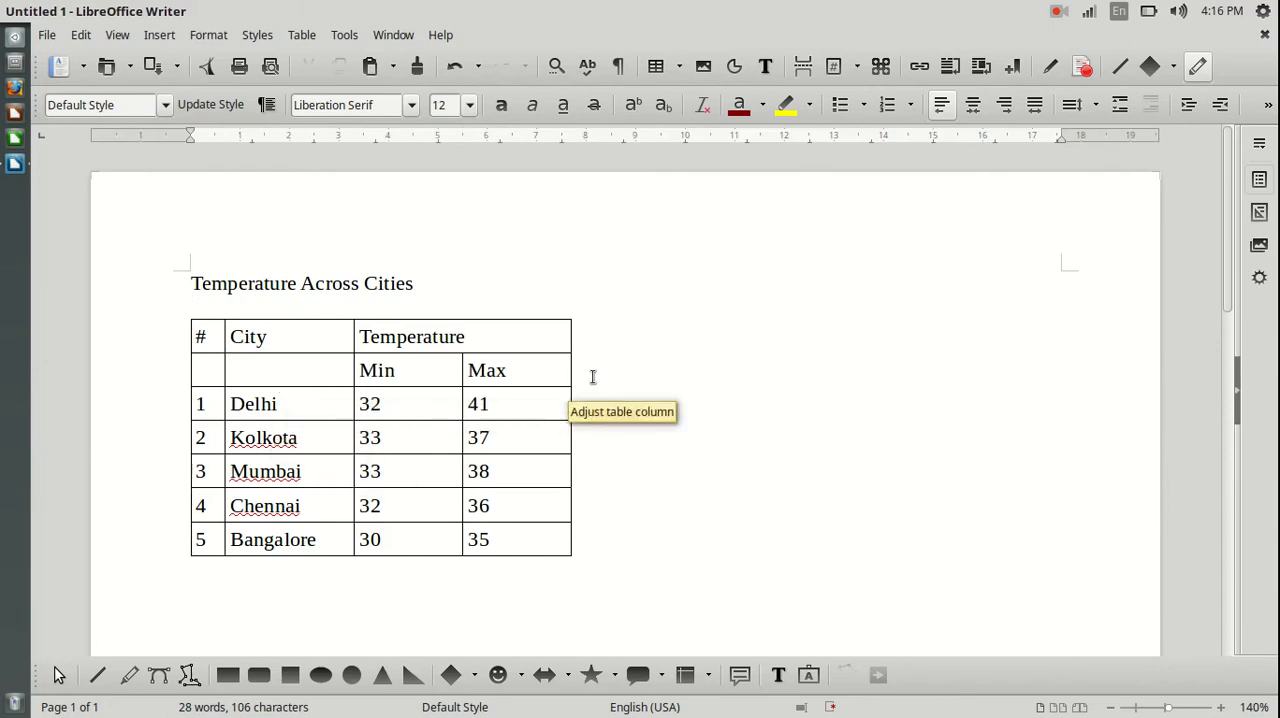
pyautogui.moveTo(296, 332); pyautogui.dragTo(288, 366)
pyautogui.click(257, 374)
pyautogui.click(209, 367)
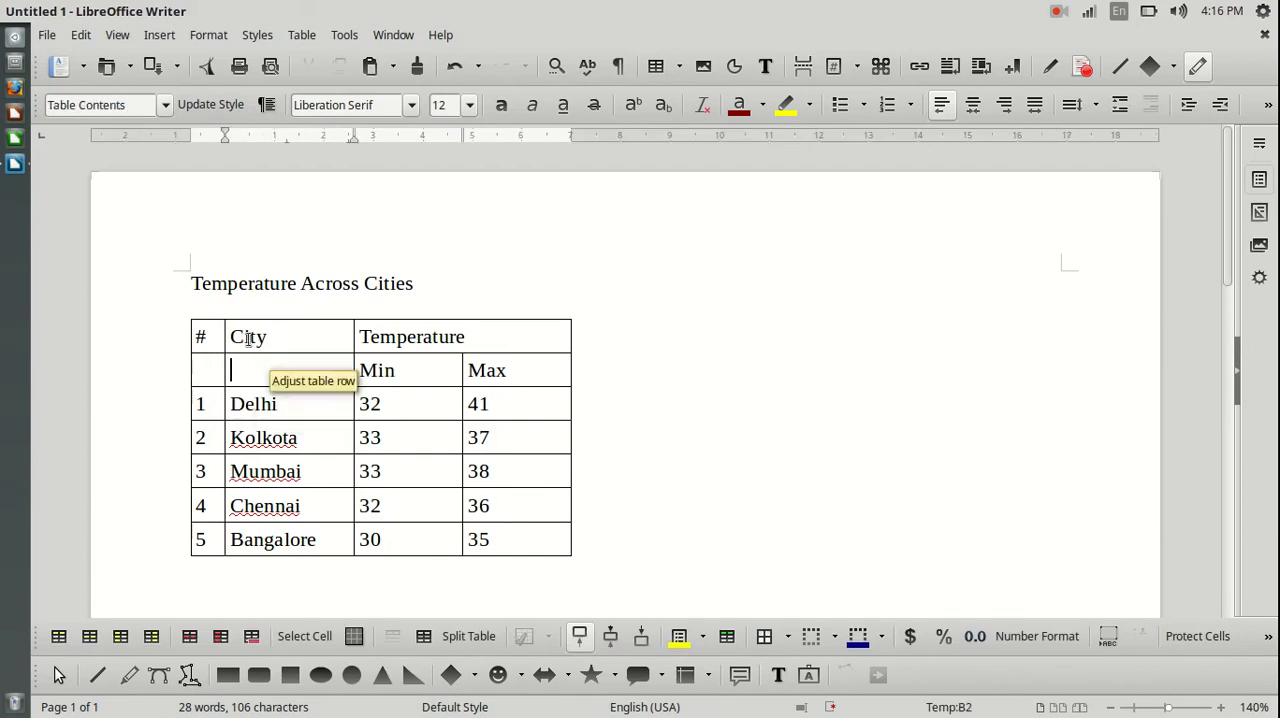
pyautogui.moveTo(277, 332); pyautogui.dragTo(277, 358)
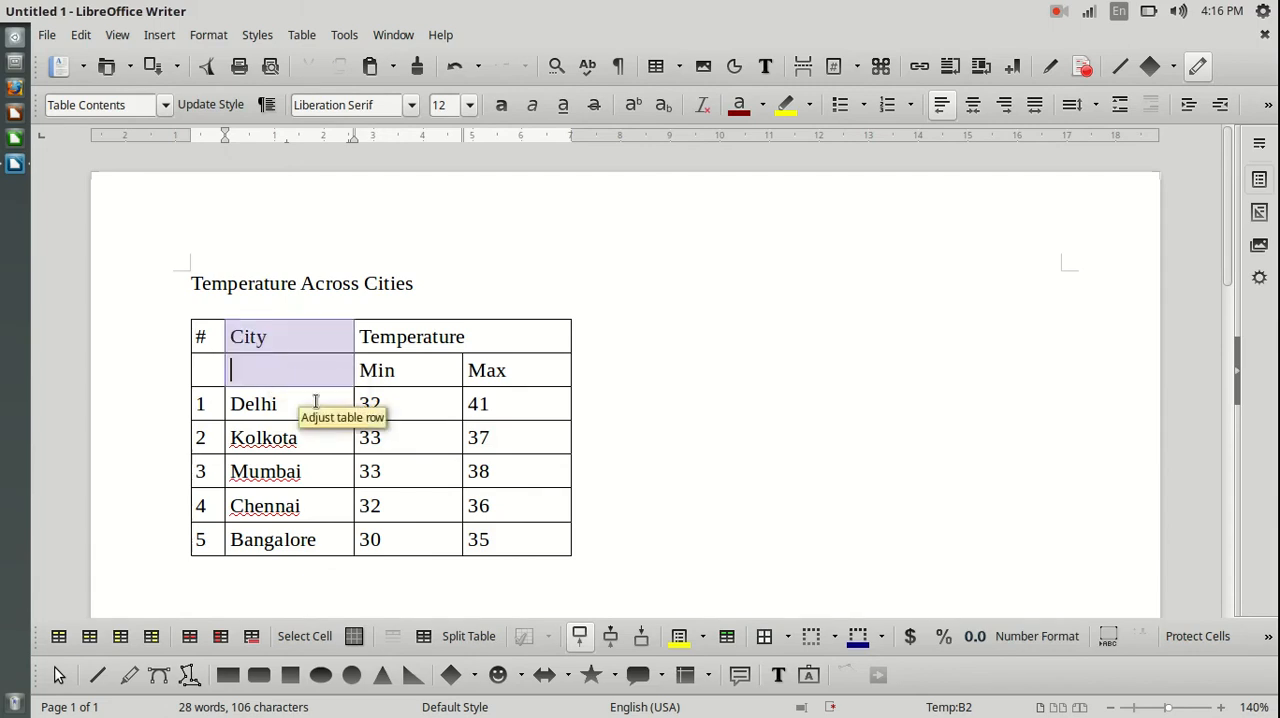
pyautogui.click(763, 328)
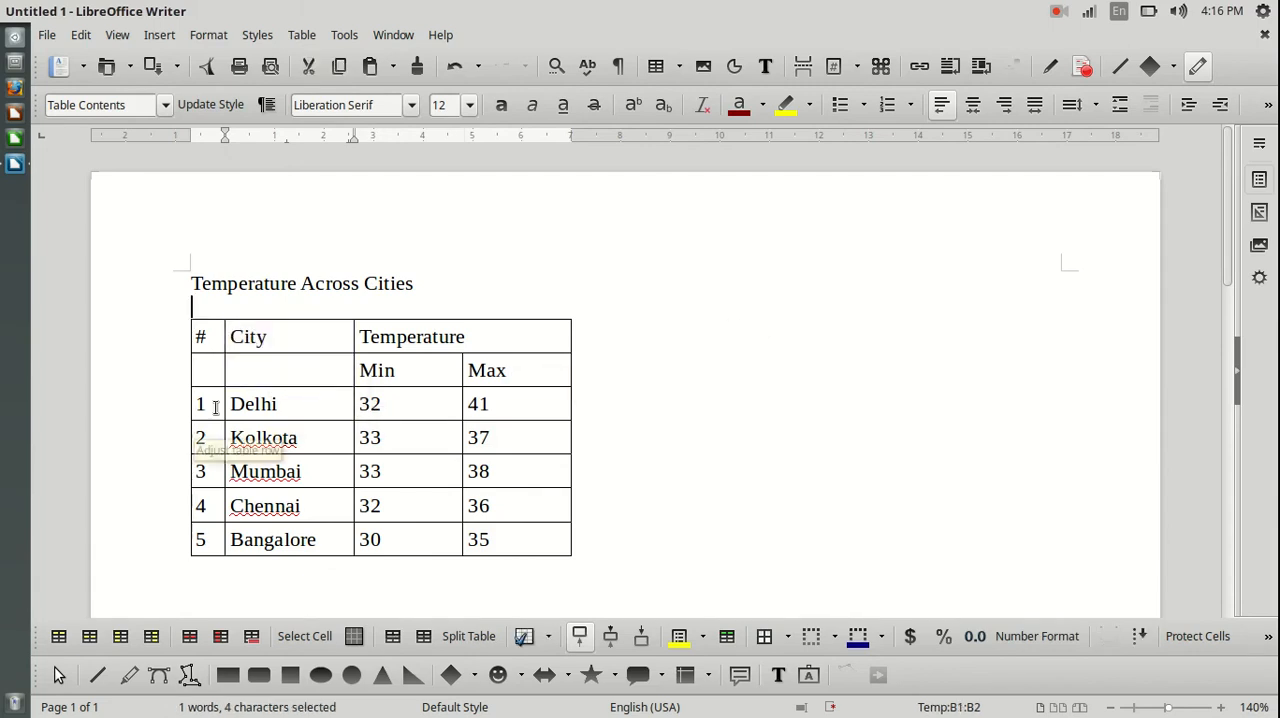
# Merge the City heading cell with the empty cell below it.
pyautogui.moveTo(288, 343); pyautogui.dragTo(281, 373)
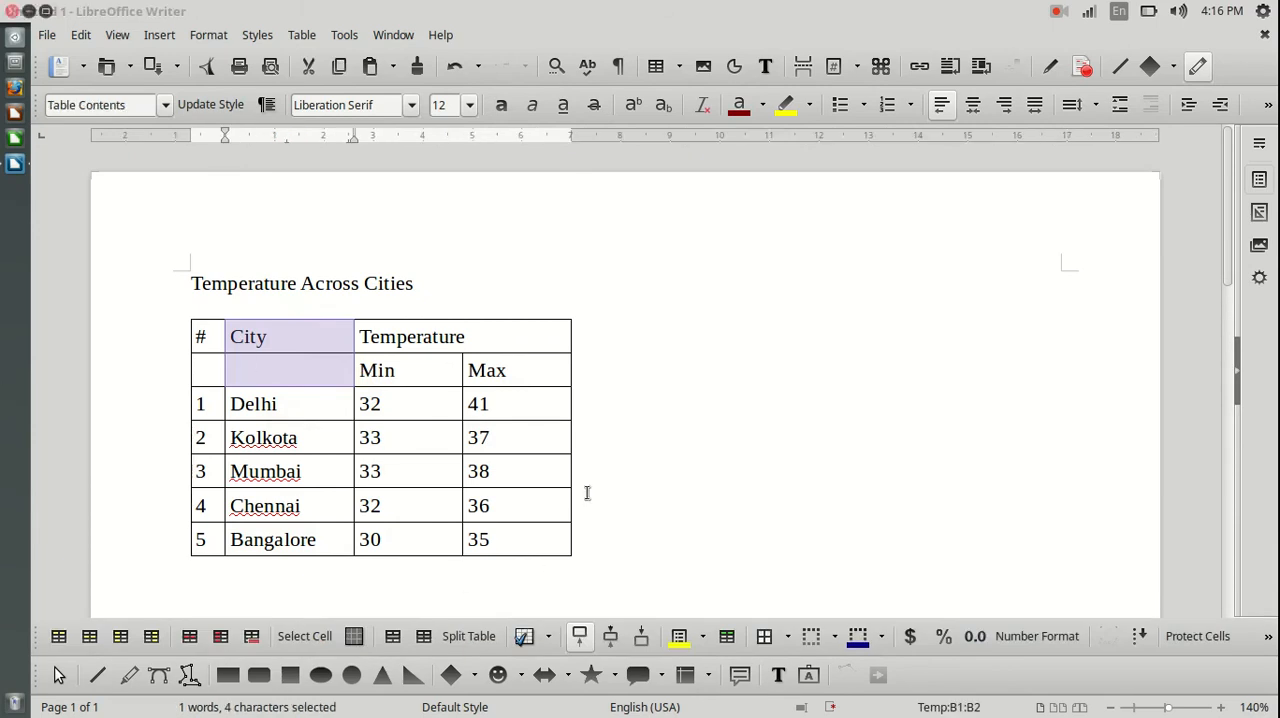
pyautogui.rightClick(306, 356)
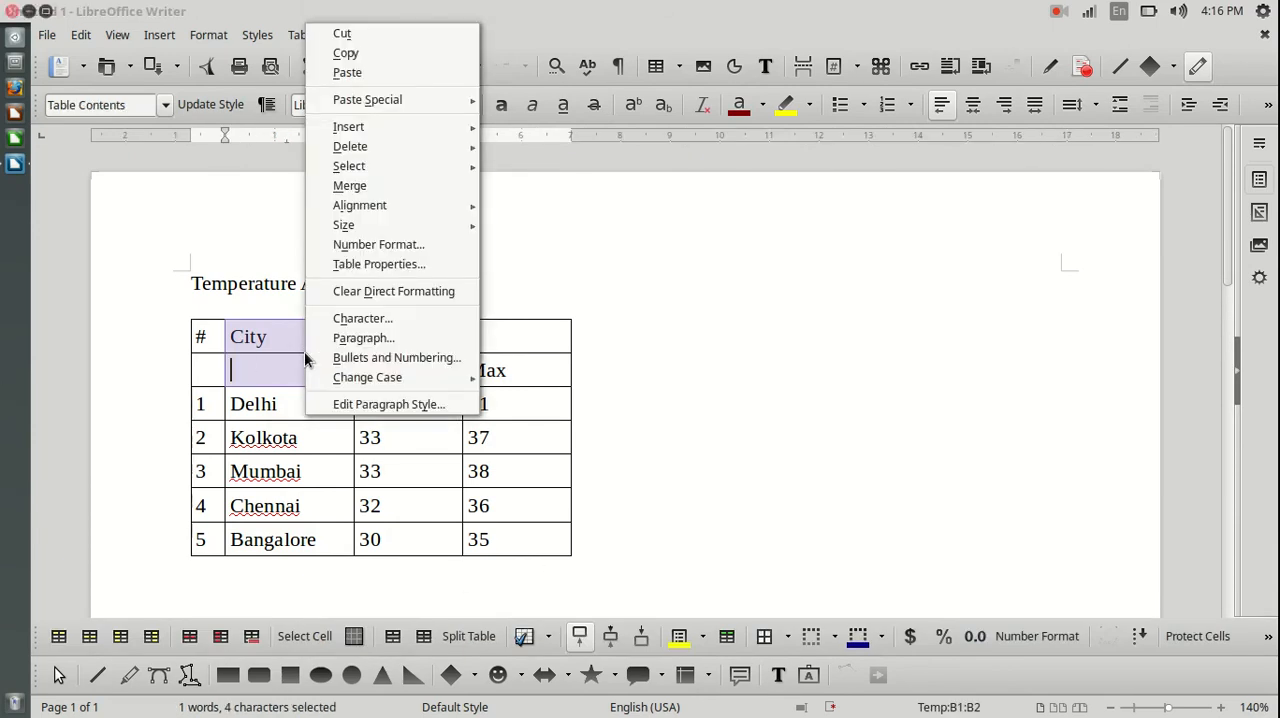
pyautogui.click(356, 185)
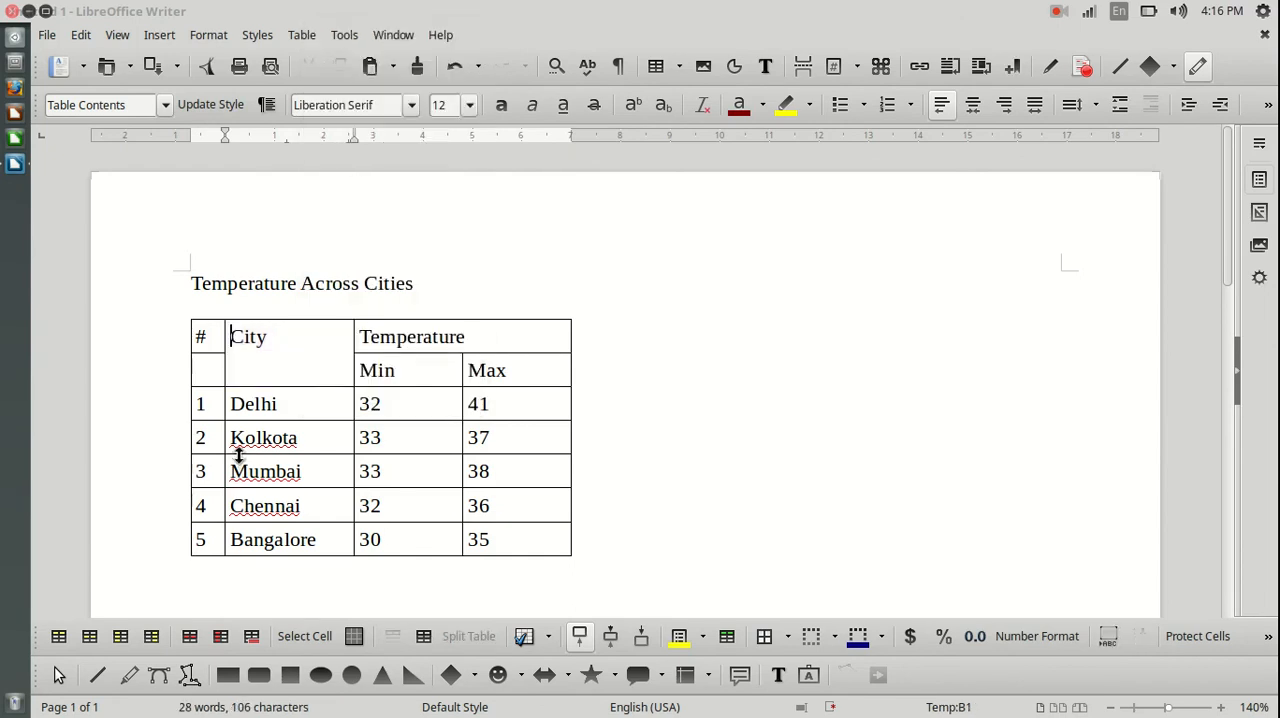
# Merge the # heading cell with the empty cell below it.
pyautogui.moveTo(204, 336); pyautogui.dragTo(211, 361)
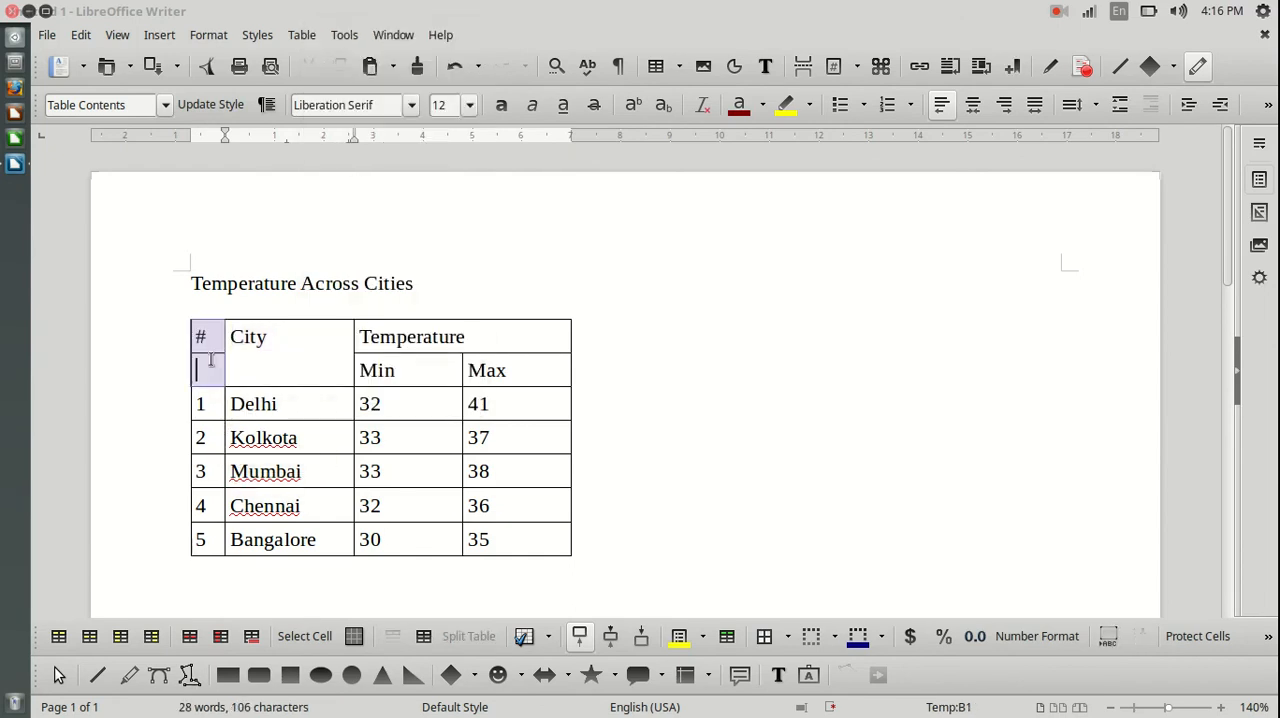
pyautogui.click(303, 35)
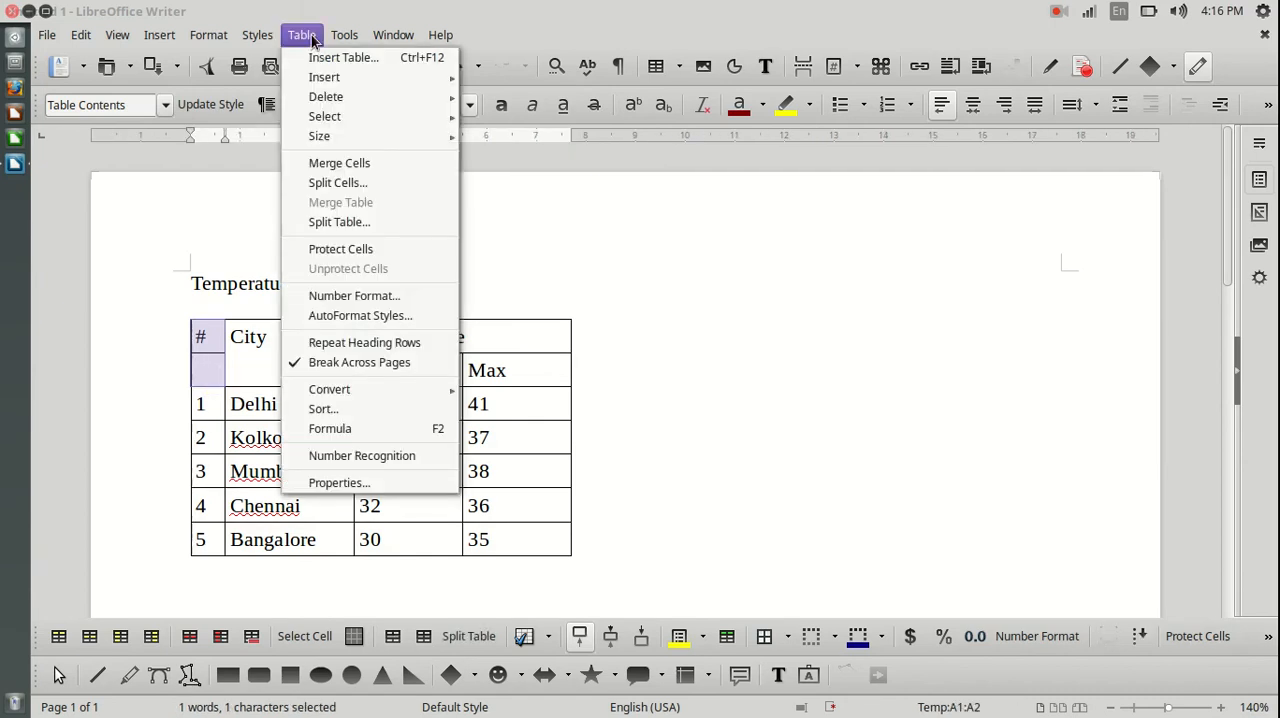
pyautogui.click(372, 163)
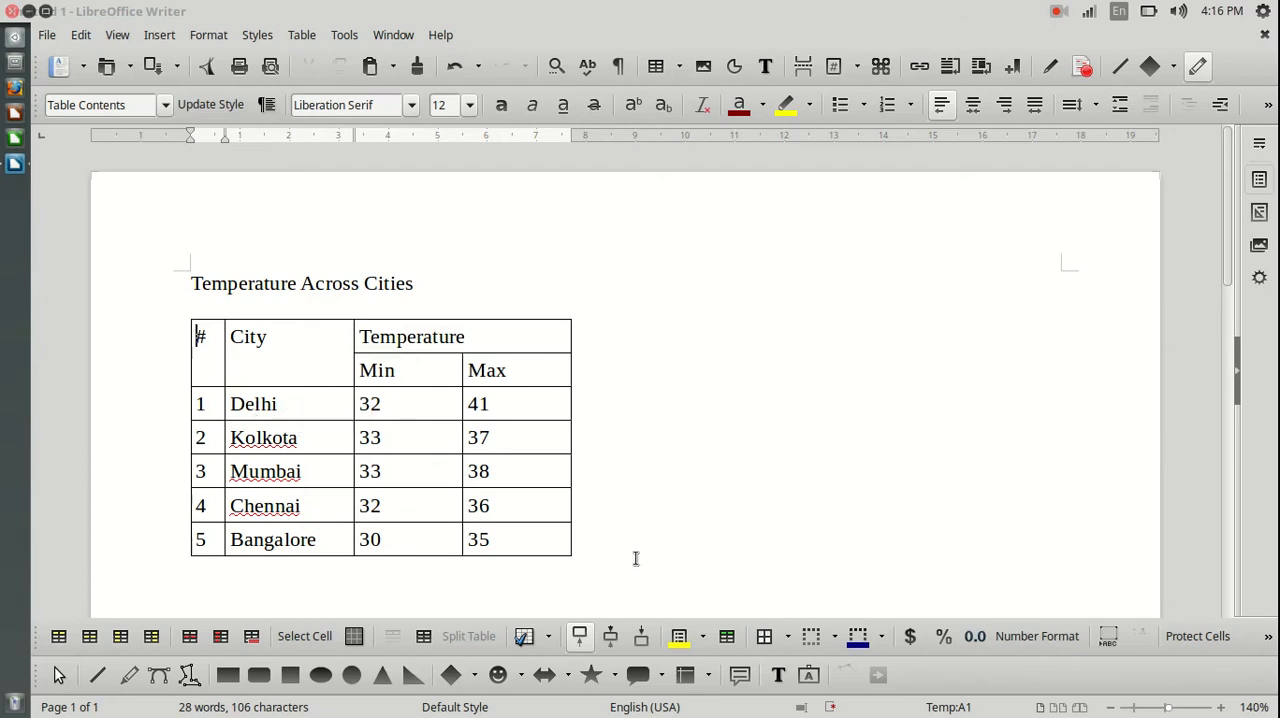
# Center the text horizontally in the Temperature heading and in the Min and Max columns beneath it.
pyautogui.scroll(-1, 721, 478)
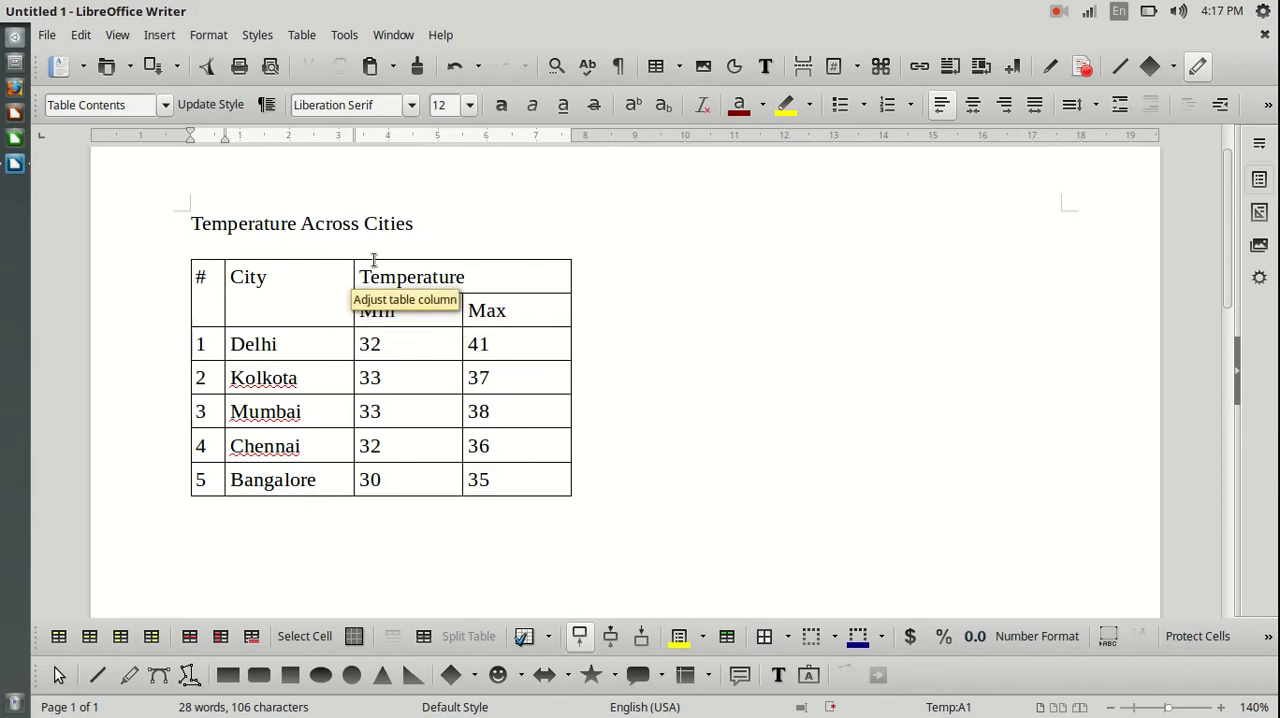
pyautogui.moveTo(359, 277); pyautogui.dragTo(515, 479)
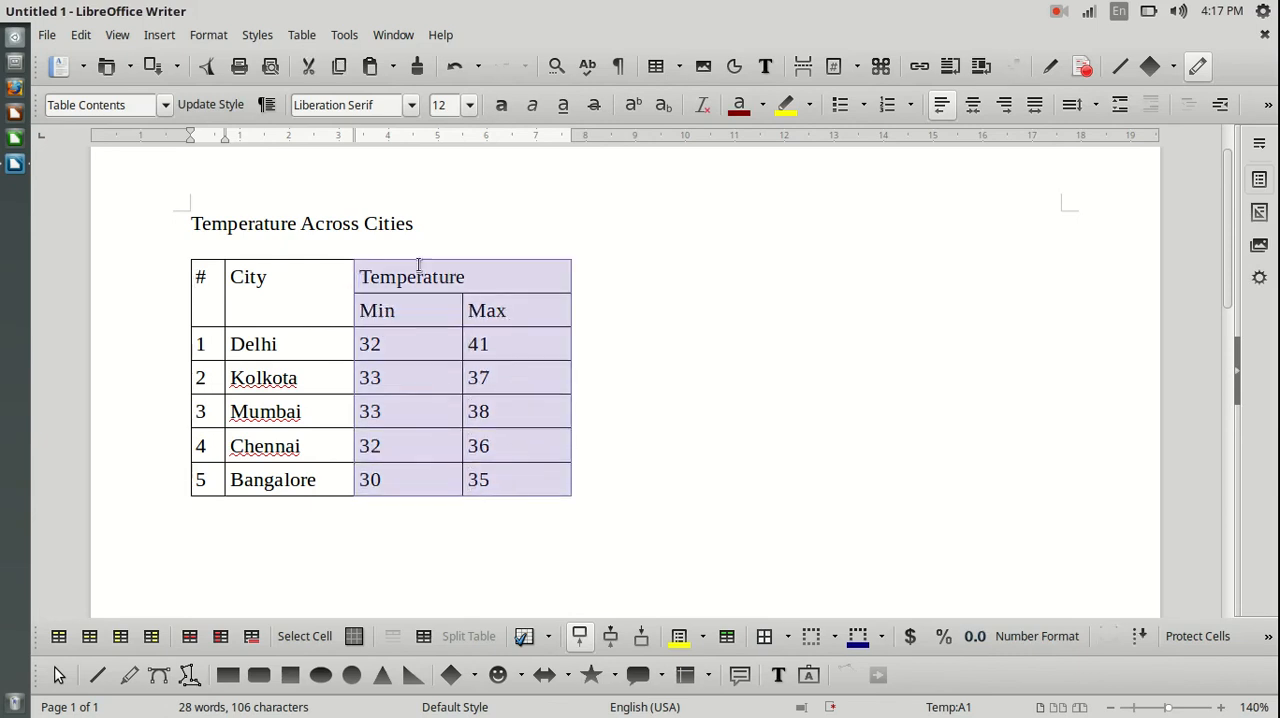
pyautogui.click(611, 474)
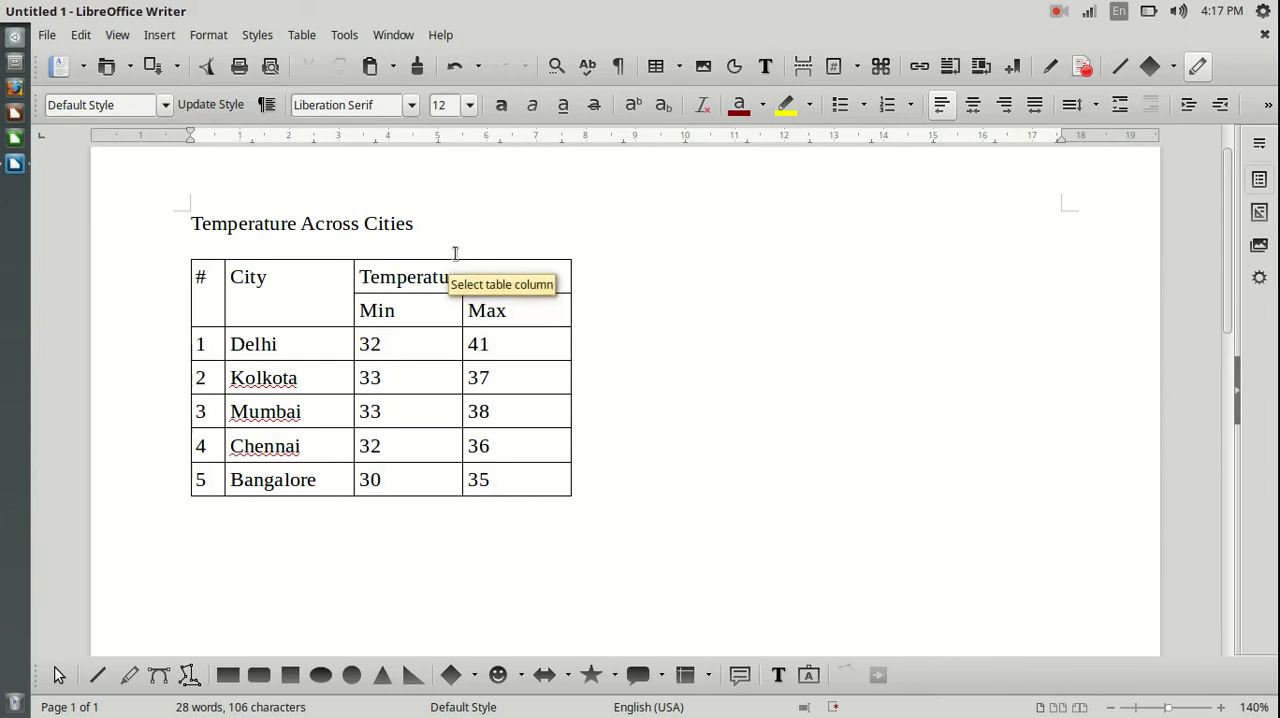
pyautogui.click(454, 250)
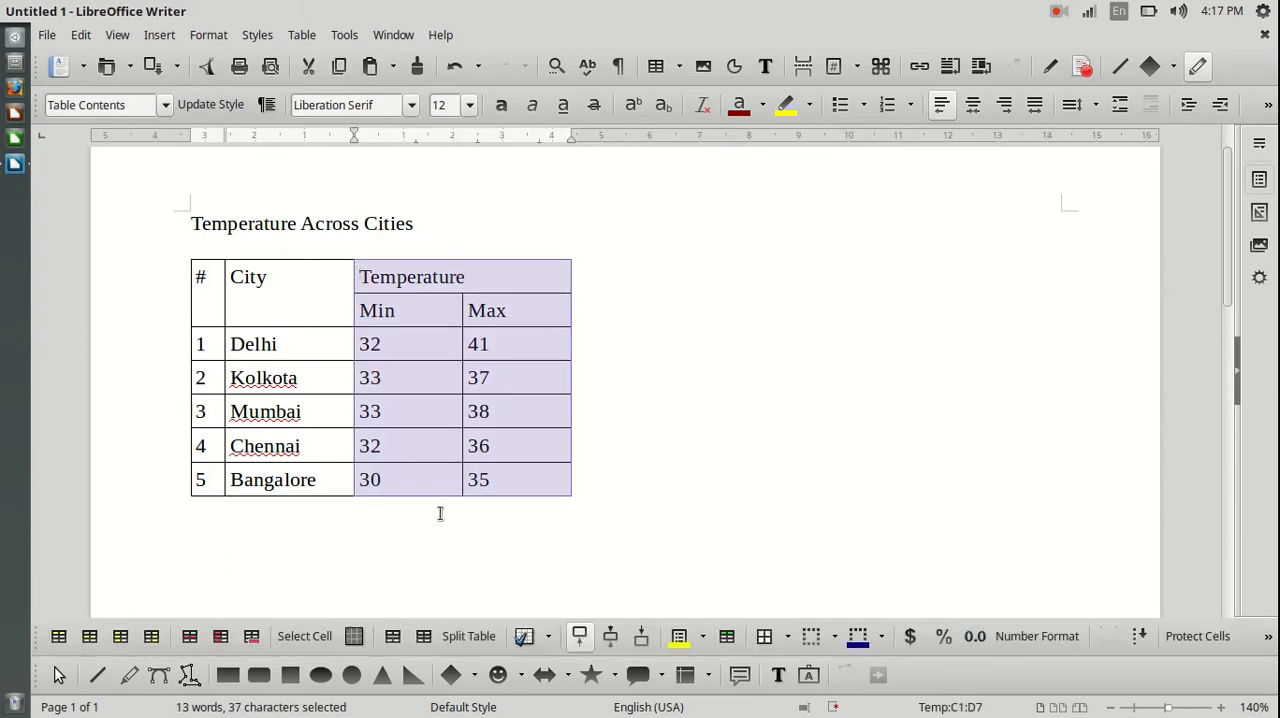
pyautogui.click(976, 109)
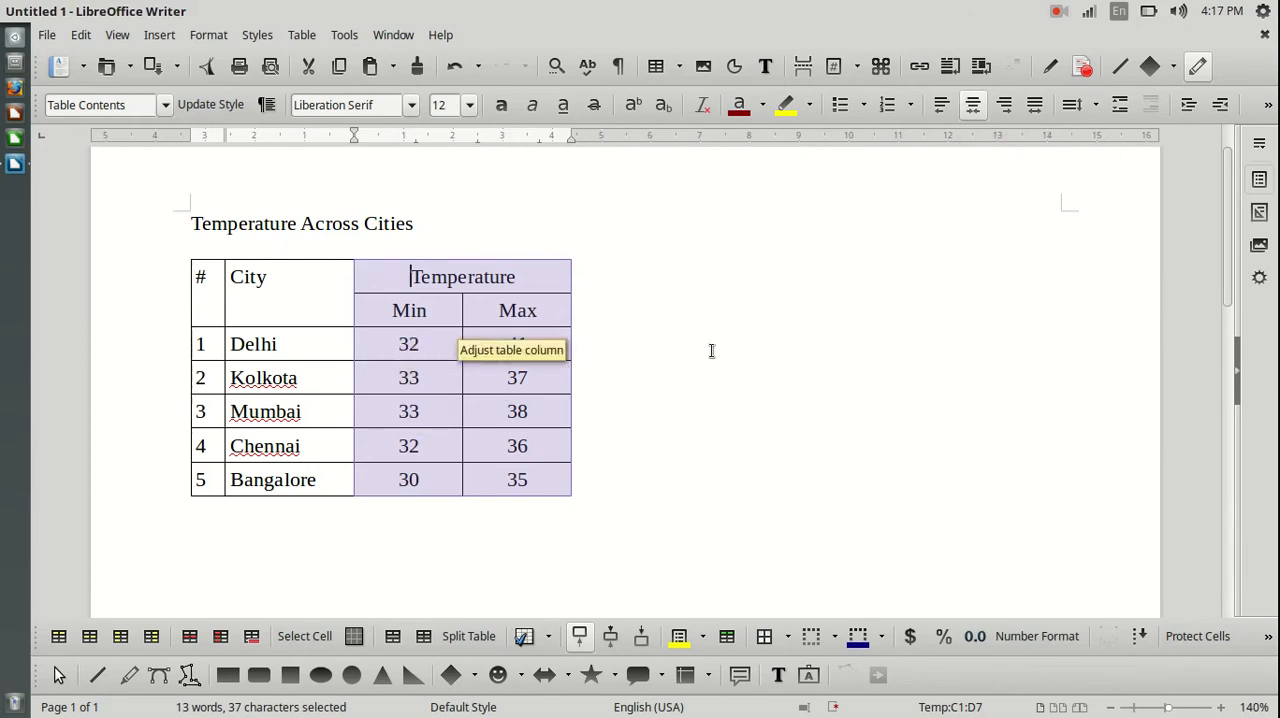
pyautogui.press('Up')
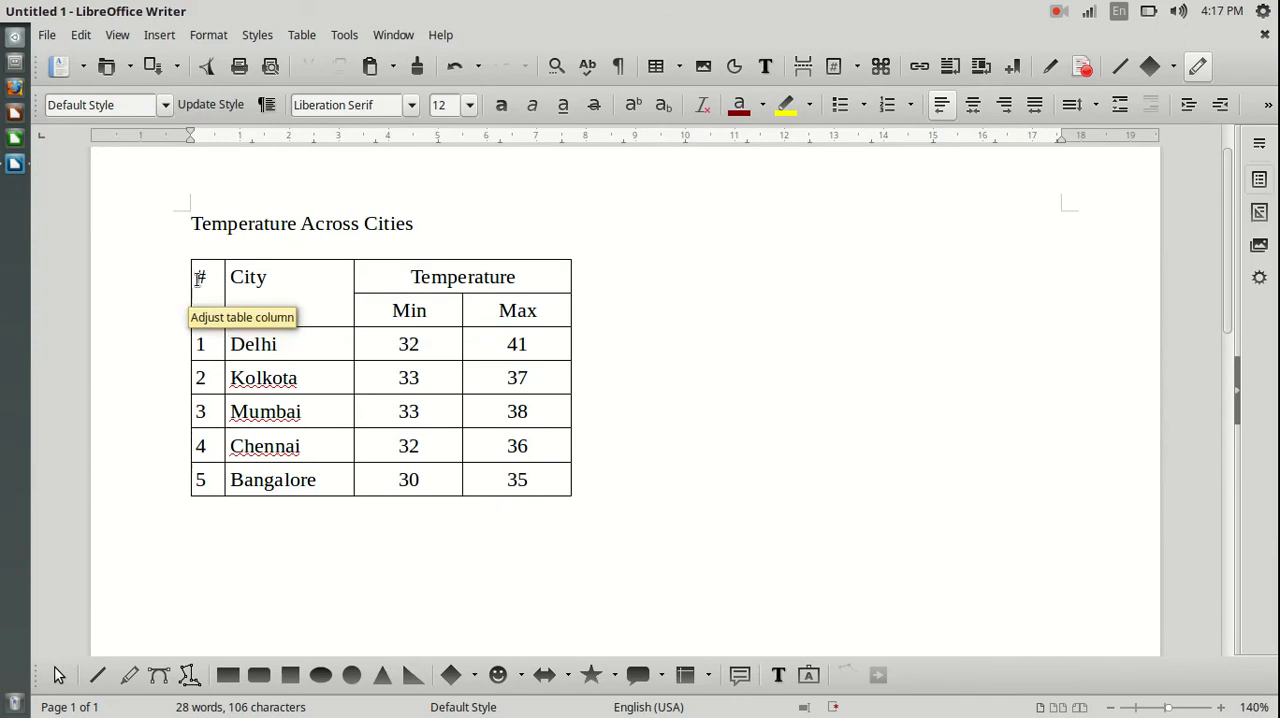
# Center the # and City heading cells horizontally.
pyautogui.moveTo(197, 275); pyautogui.dragTo(232, 276)
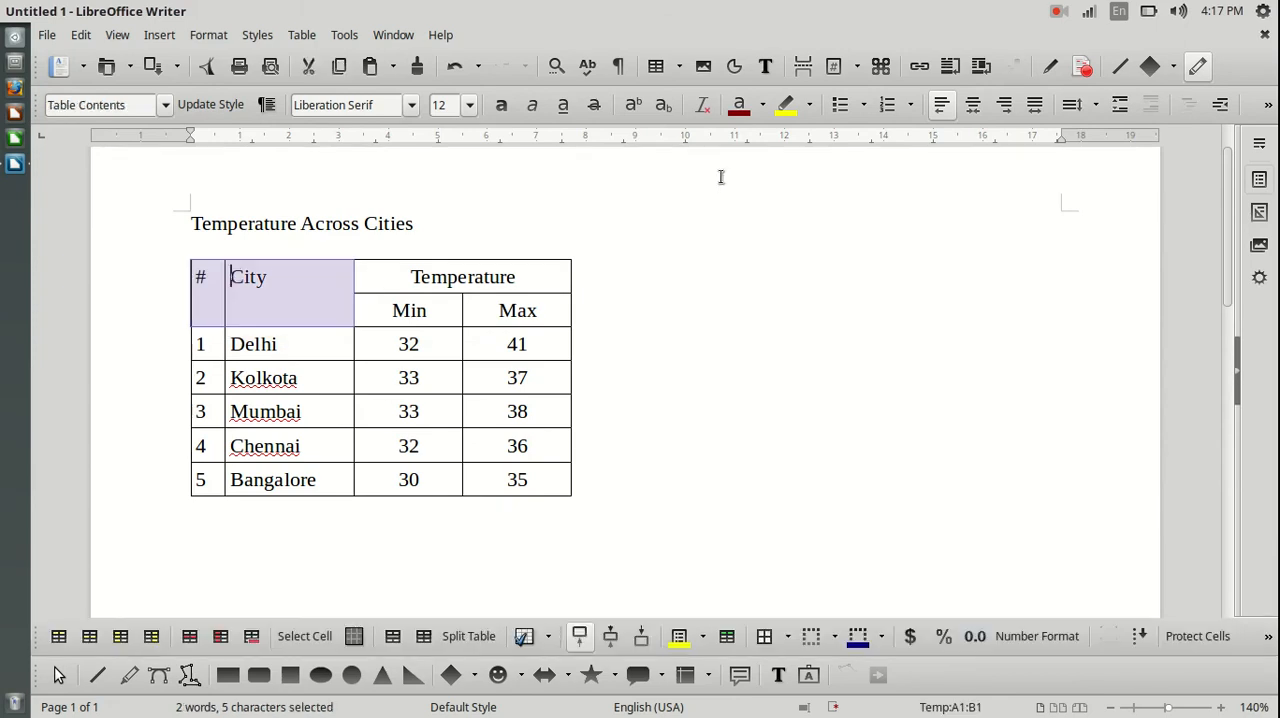
pyautogui.click(972, 104)
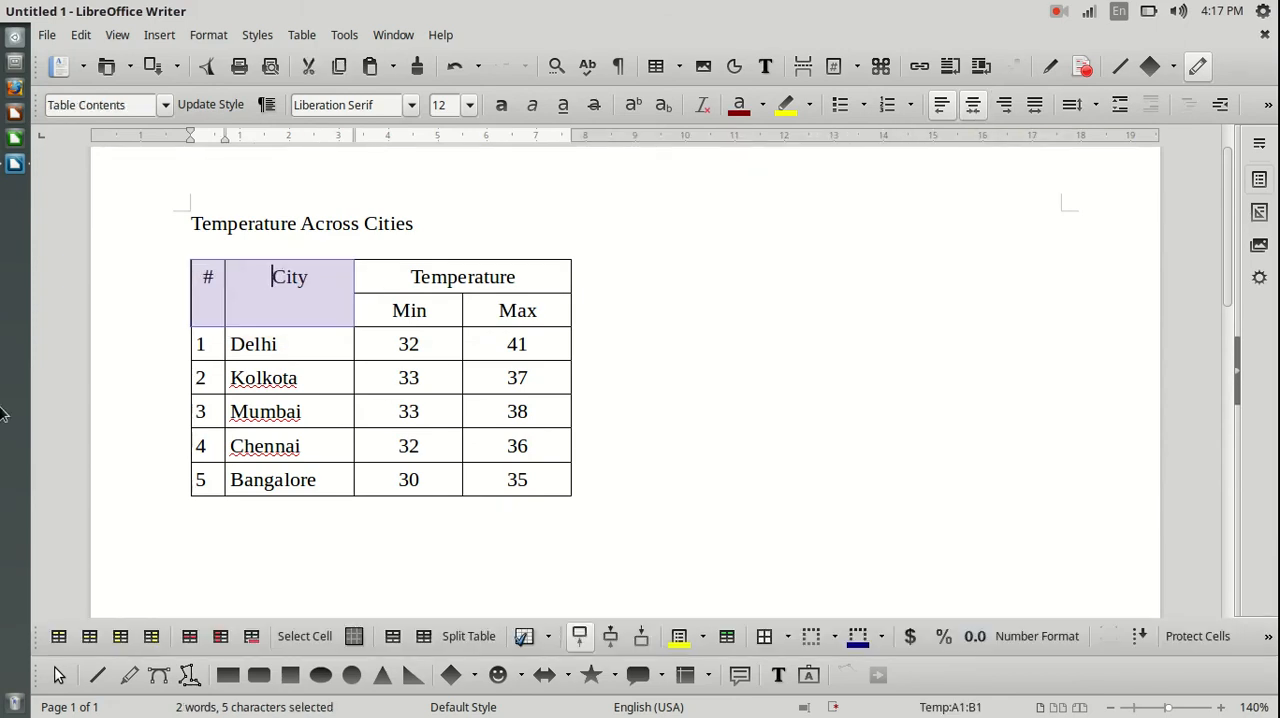
pyautogui.click(806, 263)
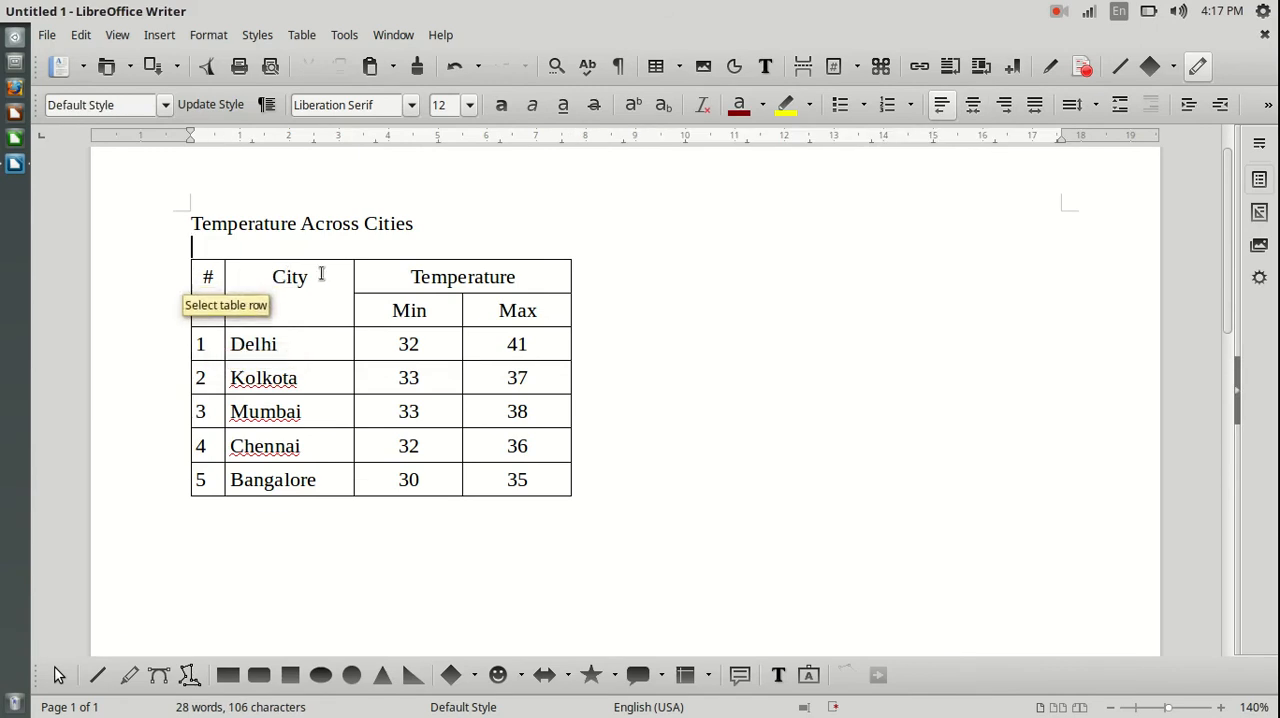
# Set the vertical alignment of the merged # and City heading cells to Center.
pyautogui.moveTo(201, 275); pyautogui.dragTo(291, 280)
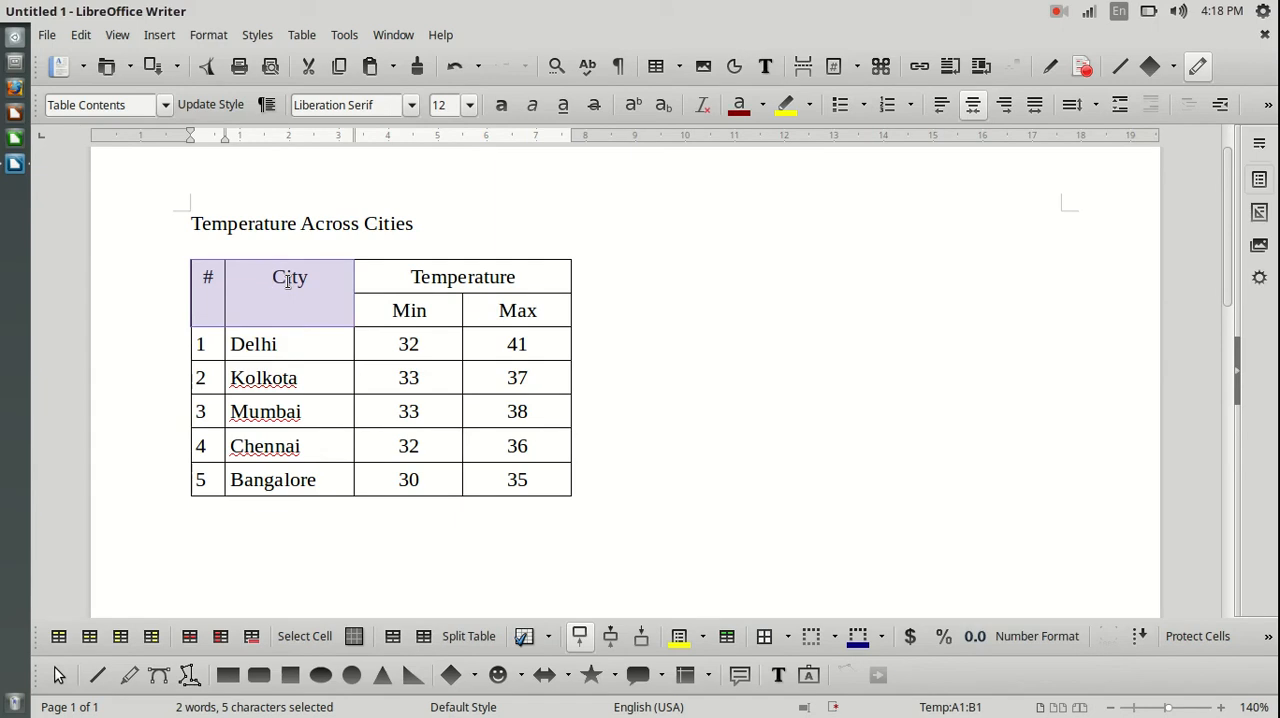
pyautogui.rightClick(255, 294)
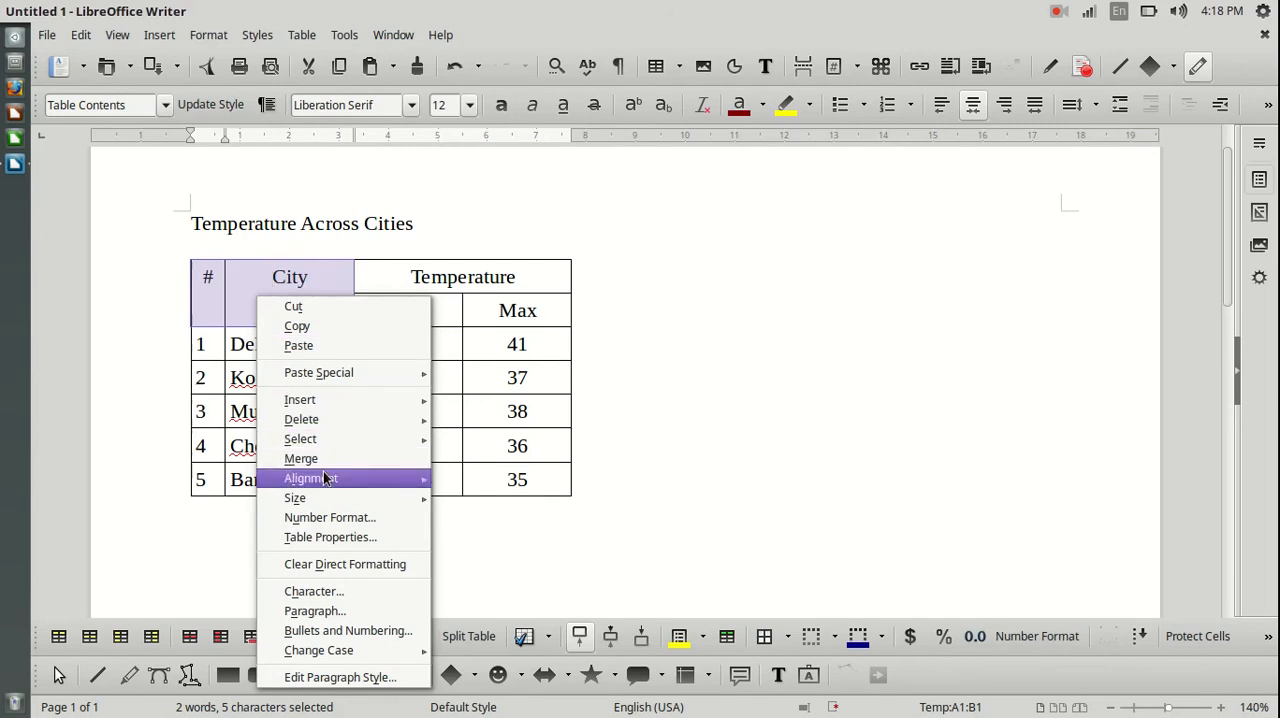
pyautogui.moveTo(322, 479)
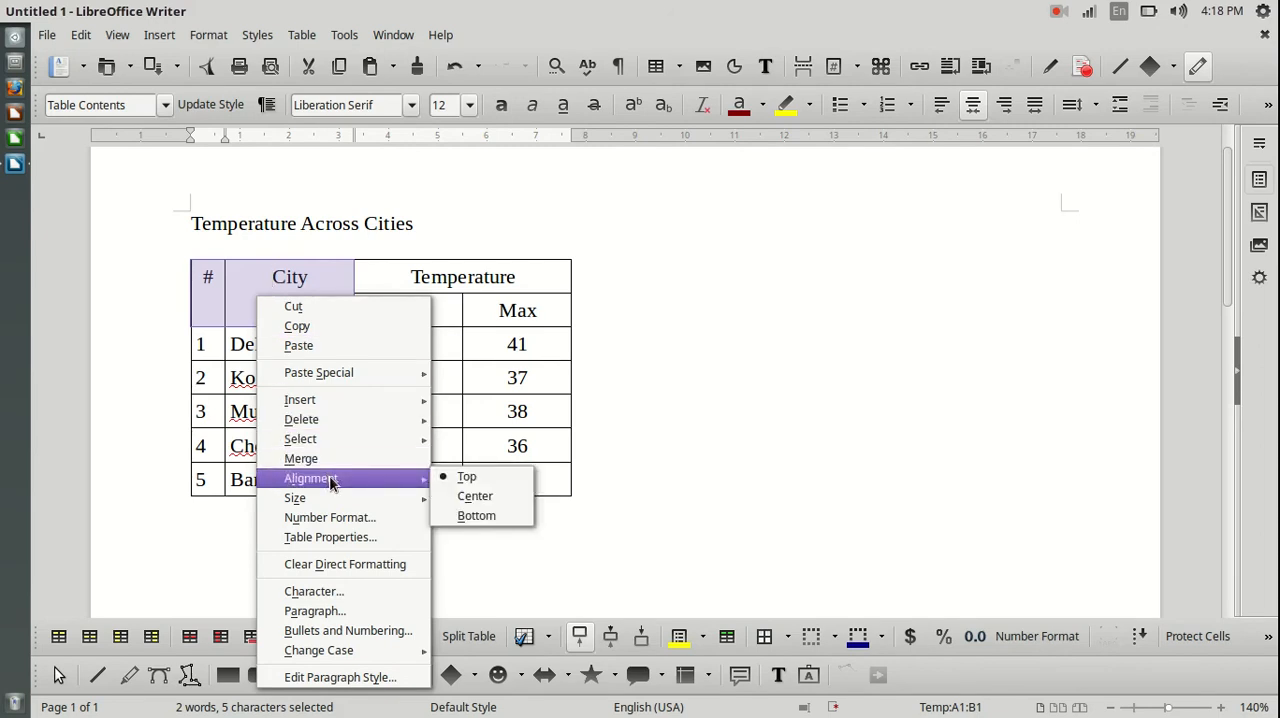
pyautogui.click(492, 496)
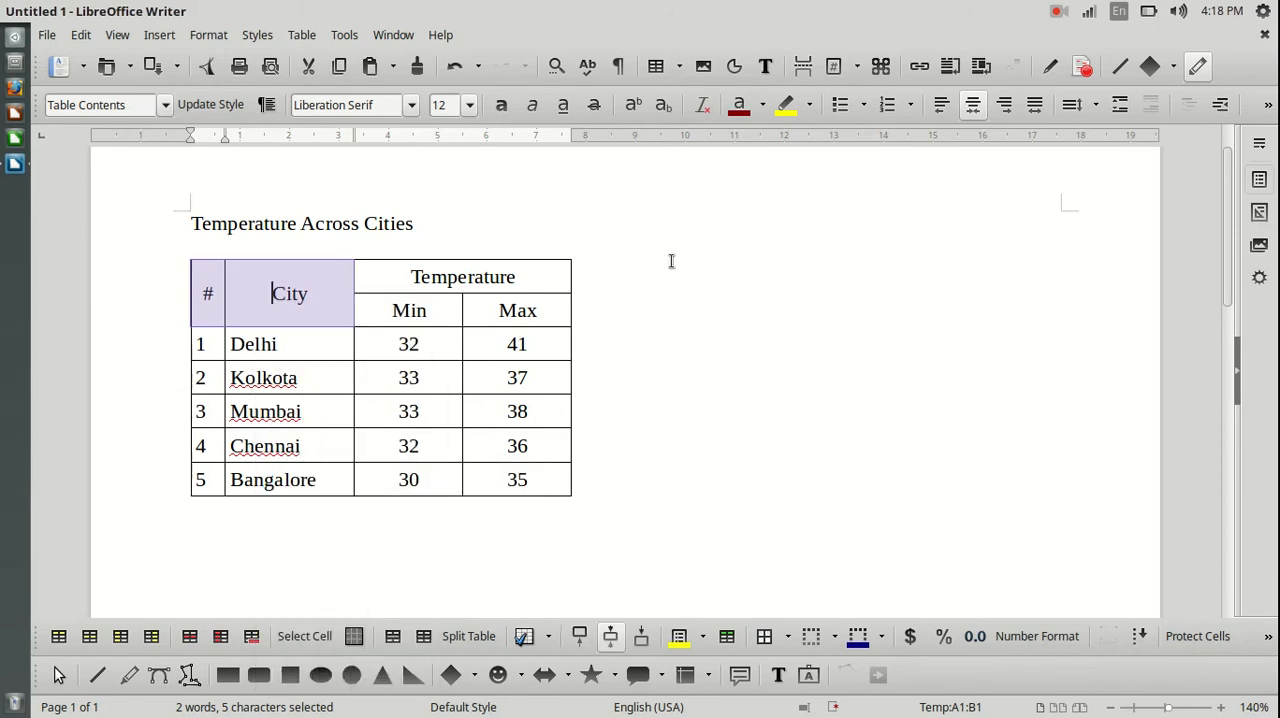
pyautogui.click(727, 296)
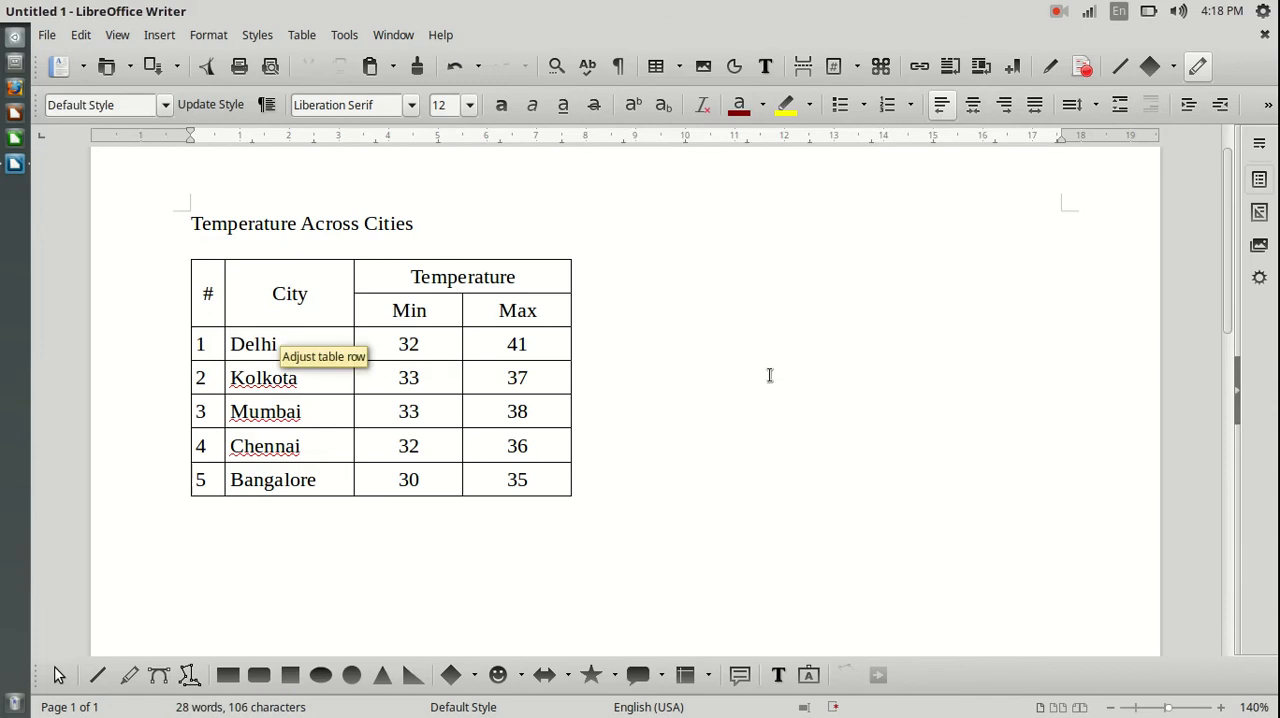
pyautogui.click(518, 416)
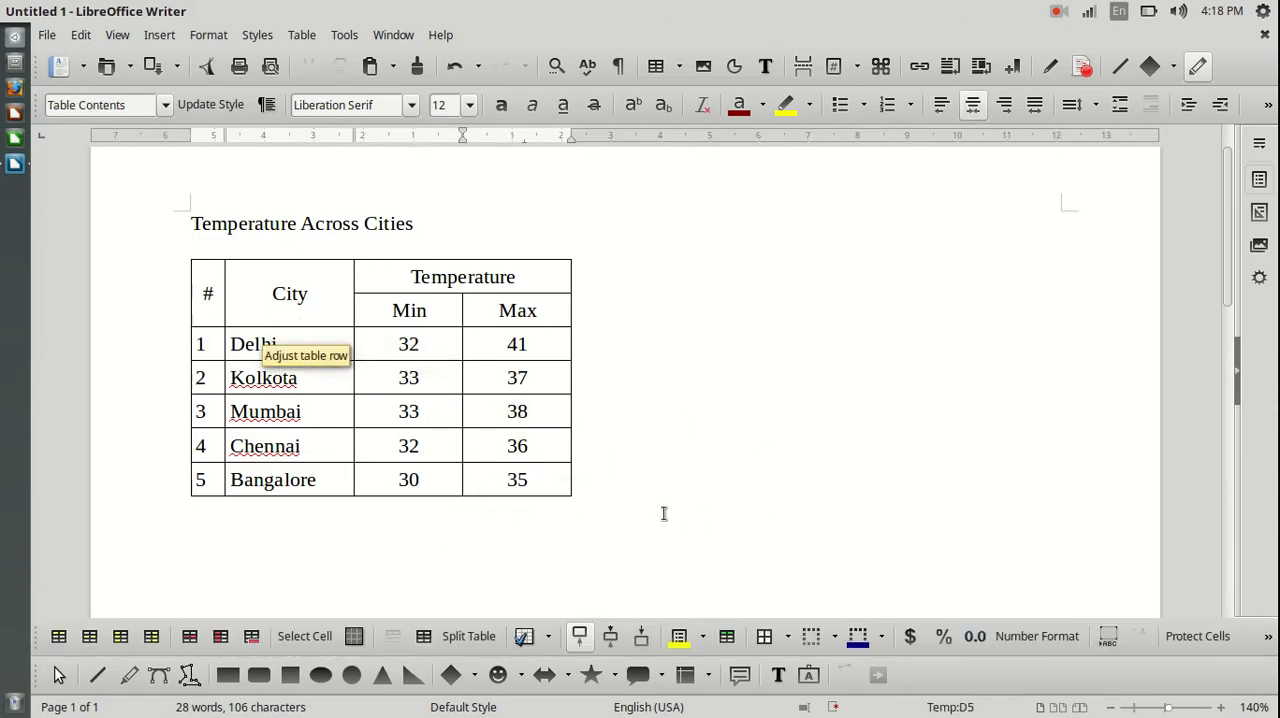
pyautogui.scroll(-1, 685, 497)
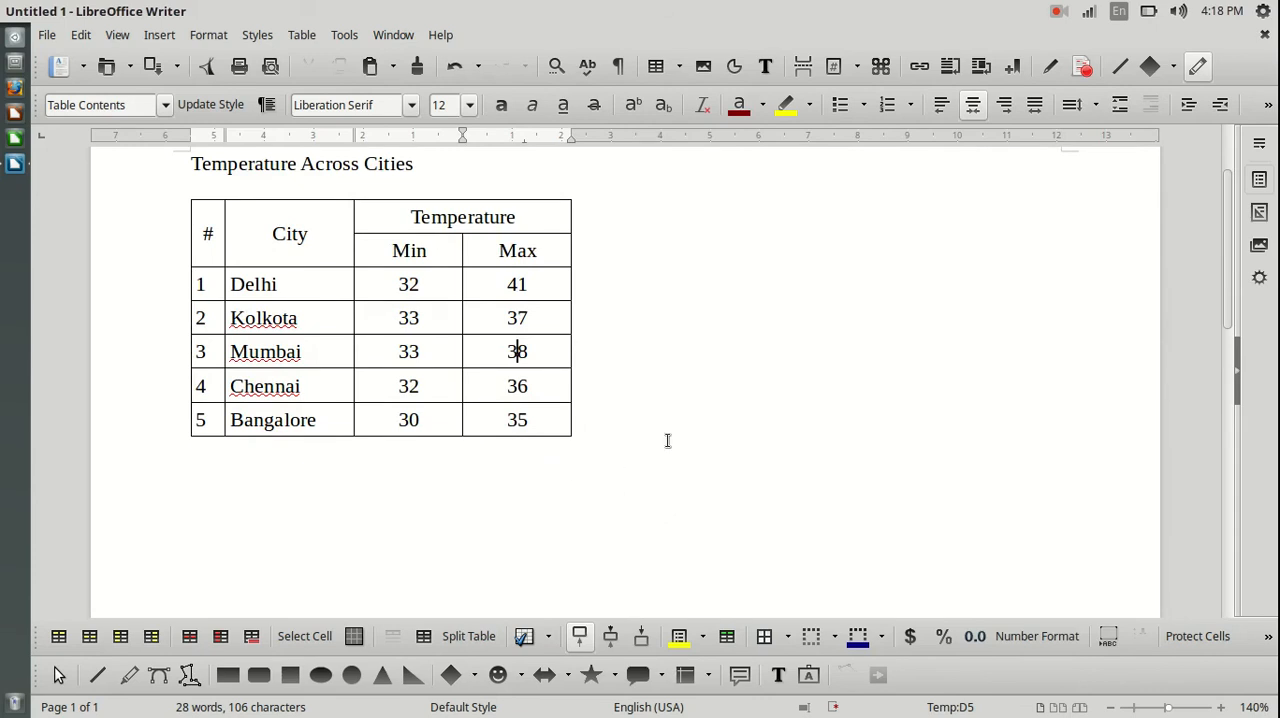
pyautogui.scroll(1, 667, 440)
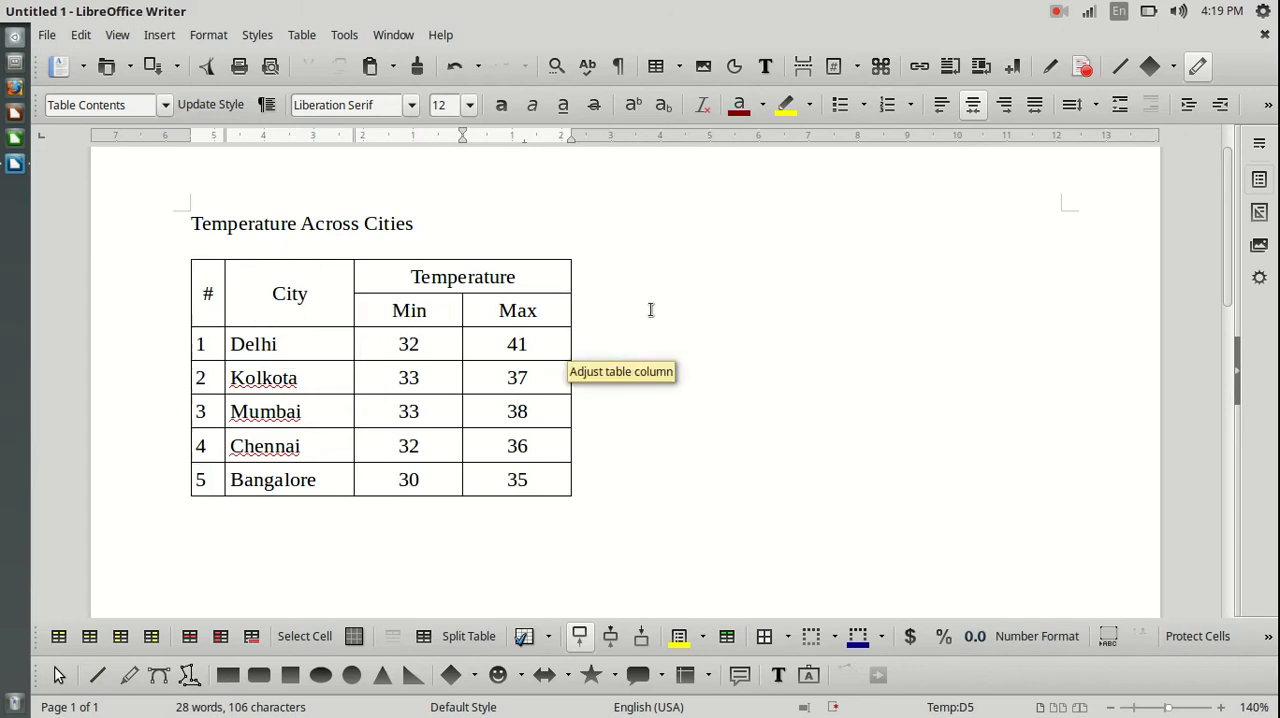
# Examine the table's border, background, column width and general settings in the Table Format dialog, and dismiss it.
pyautogui.click(258, 292)
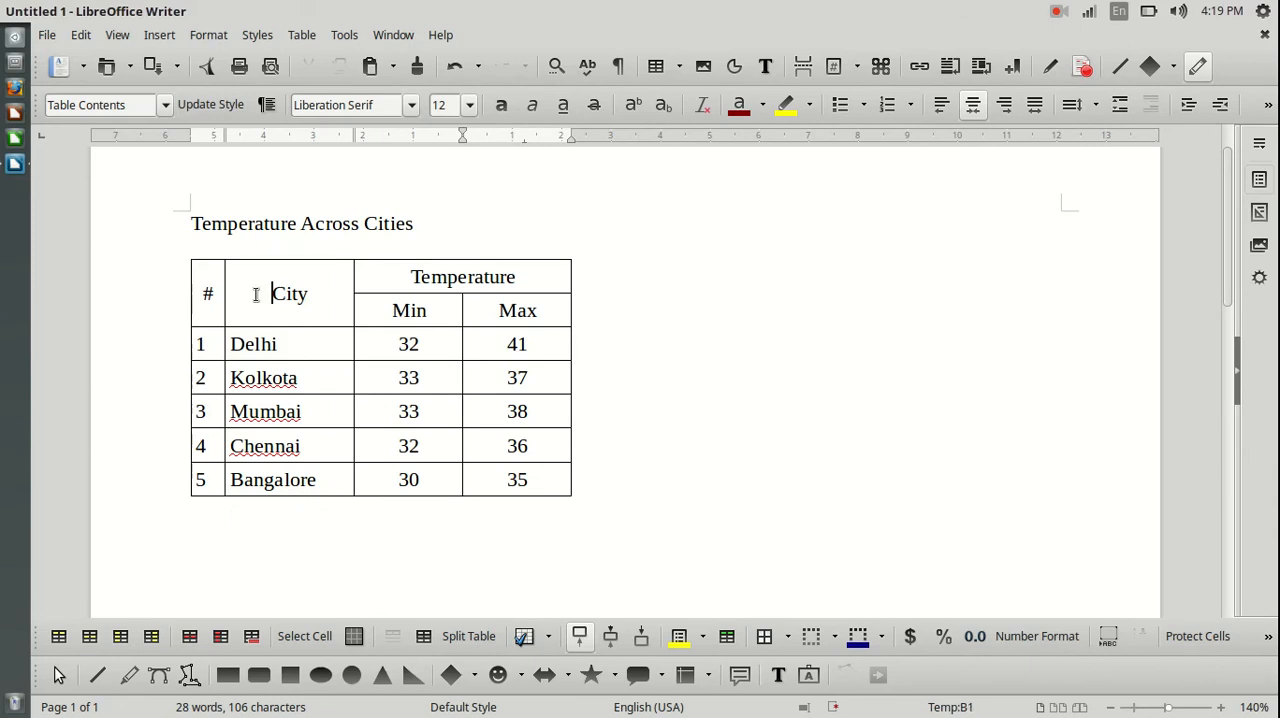
pyautogui.click(302, 37)
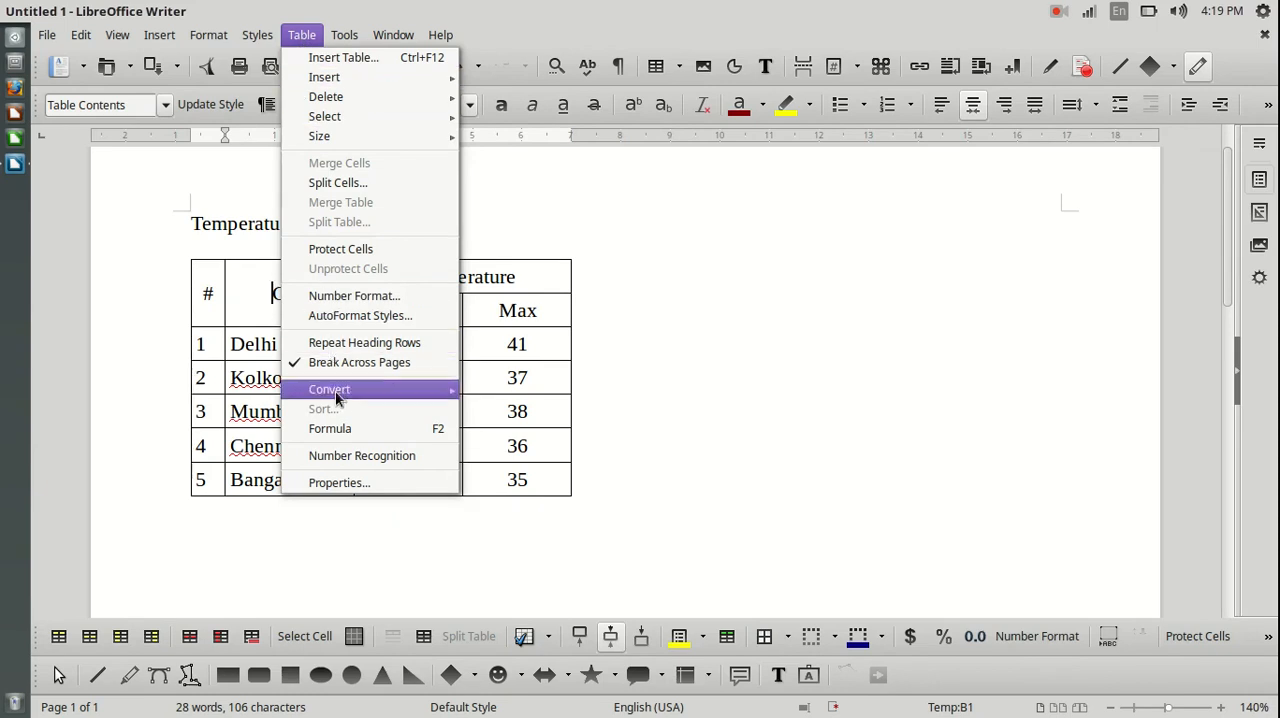
pyautogui.click(429, 487)
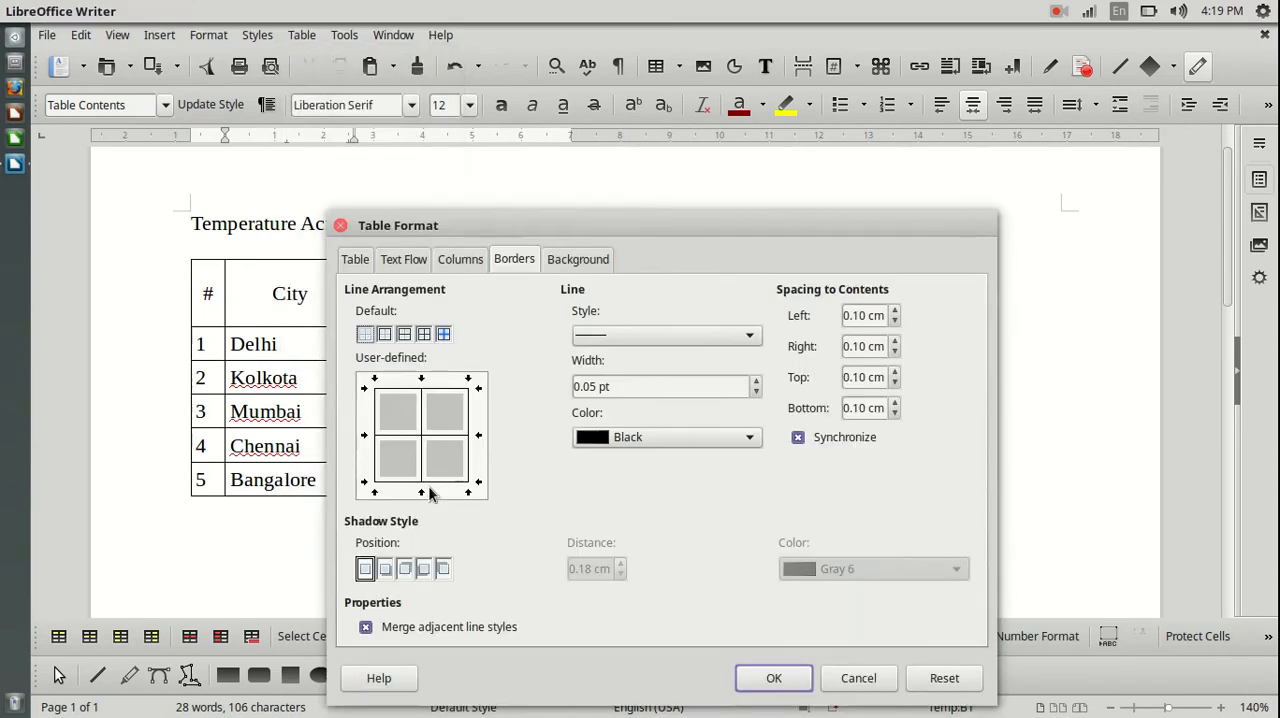
pyautogui.moveTo(791, 216); pyautogui.dragTo(773, 112)
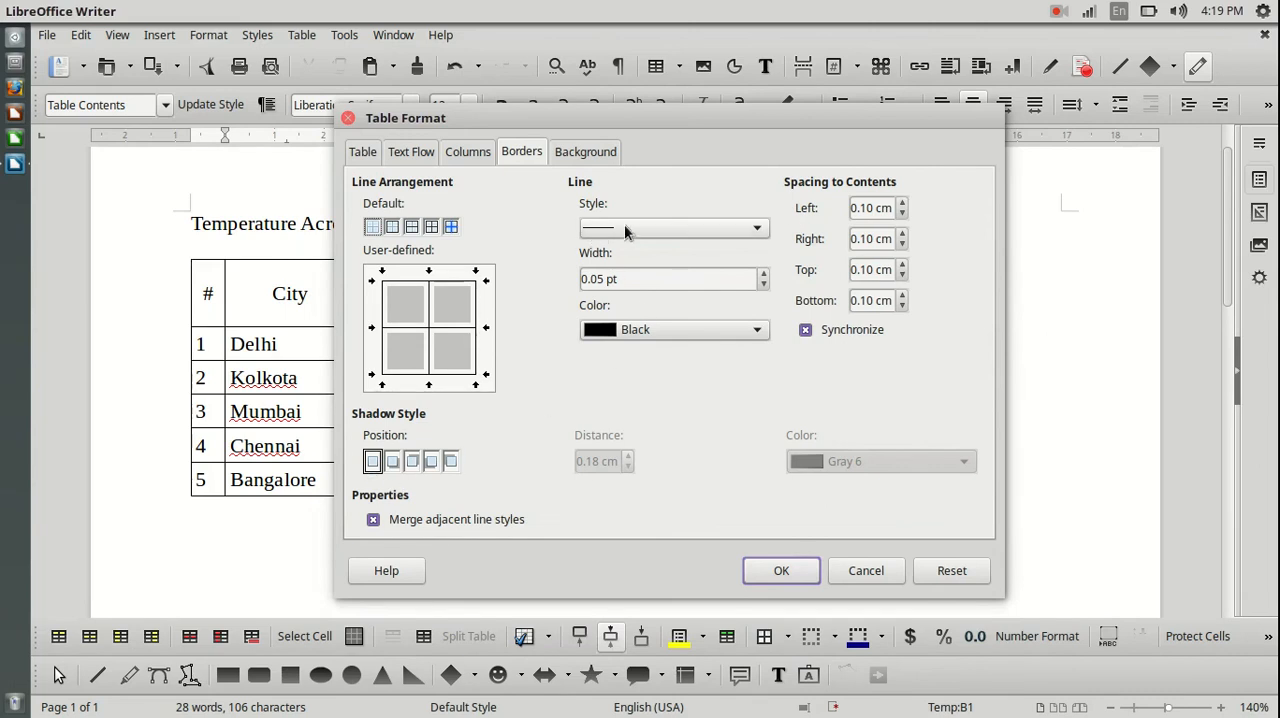
pyautogui.click(588, 152)
pyautogui.click(525, 157)
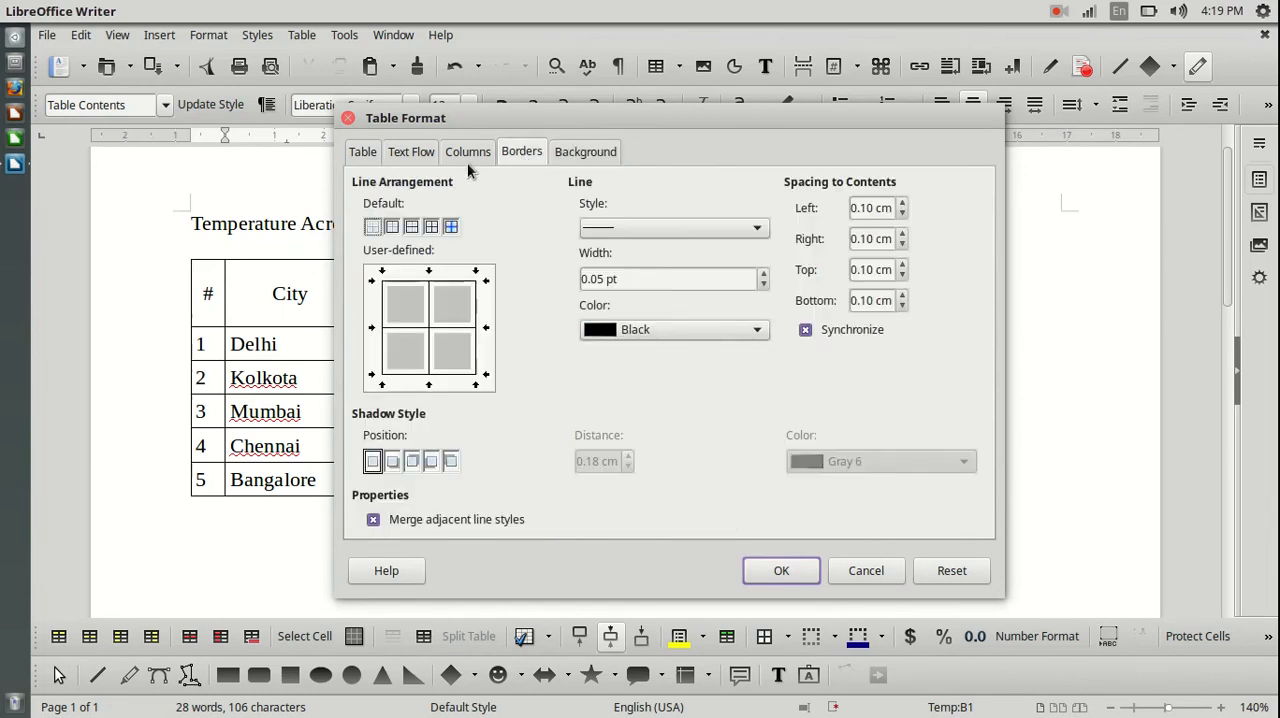
pyautogui.click(455, 155)
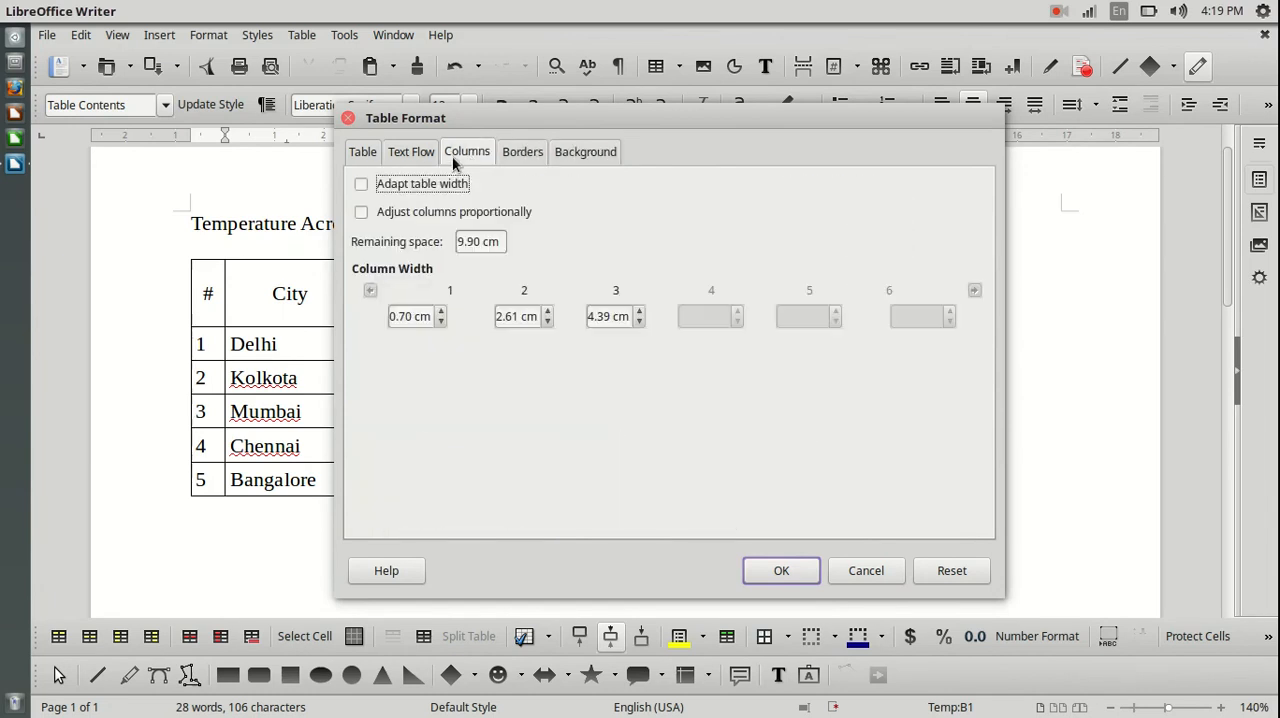
pyautogui.click(354, 153)
pyautogui.moveTo(659, 114)
pyautogui.mouseDown()
pyautogui.moveTo(633, 106)
pyautogui.moveTo(676, 105)
pyautogui.mouseUp()
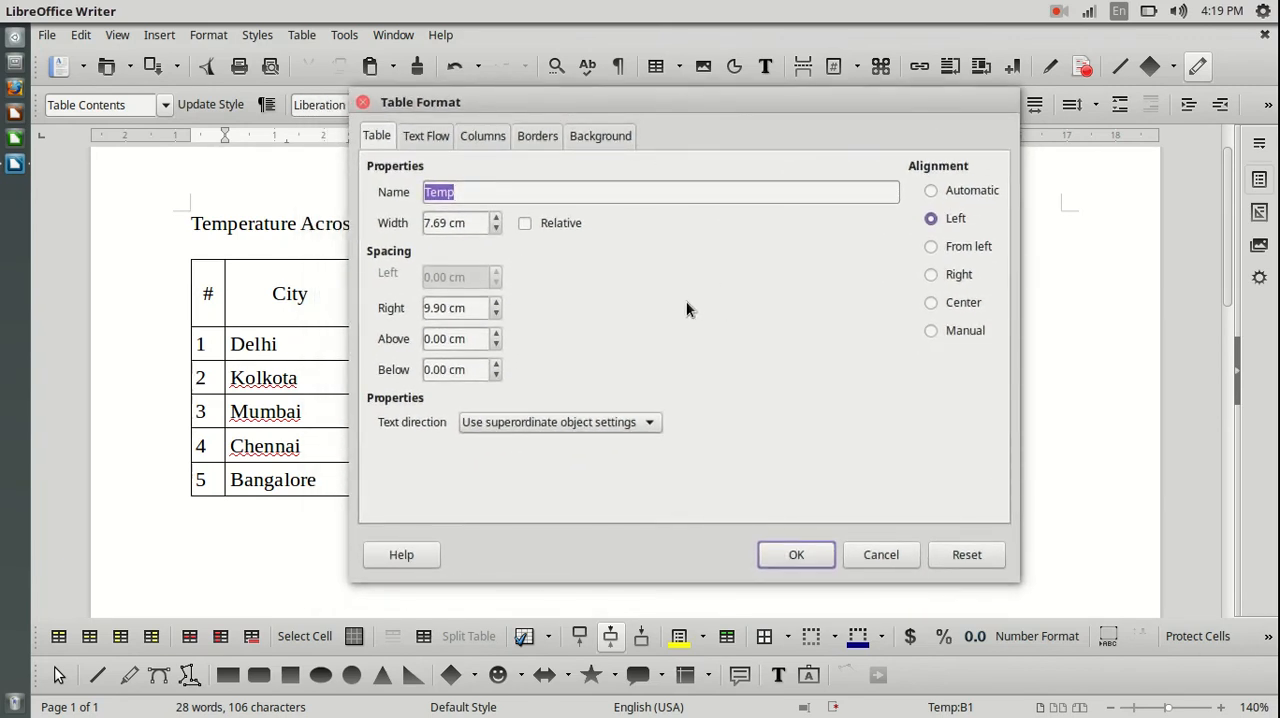
pyautogui.click(881, 555)
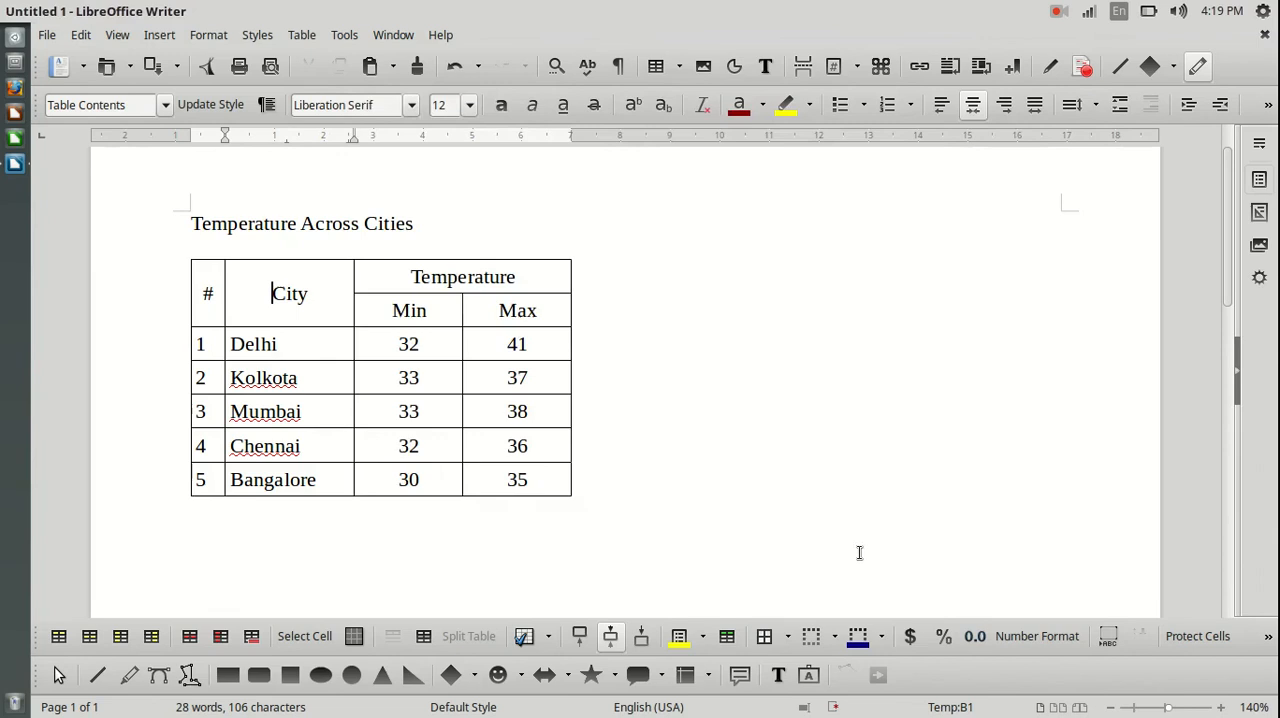
# View the general table properties again from the City heading cell, cancel the dialog and leave the table.
pyautogui.rightClick(318, 290)
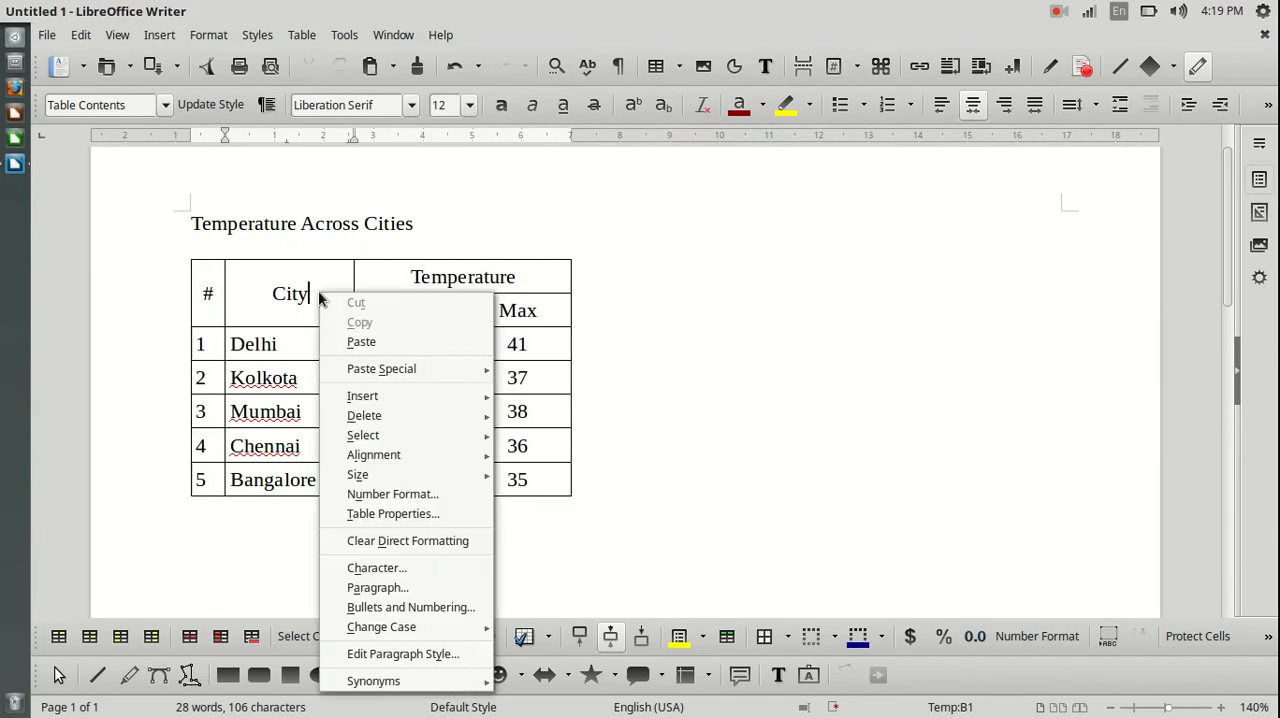
pyautogui.click(469, 516)
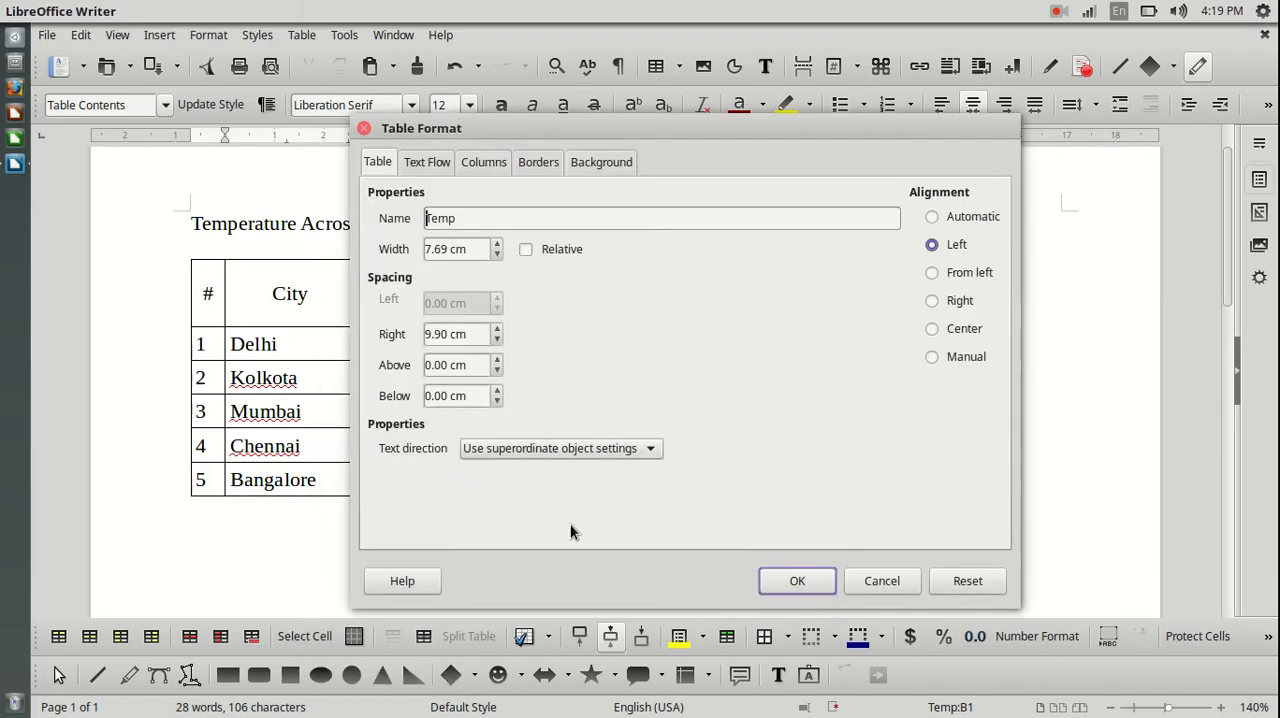
pyautogui.click(900, 581)
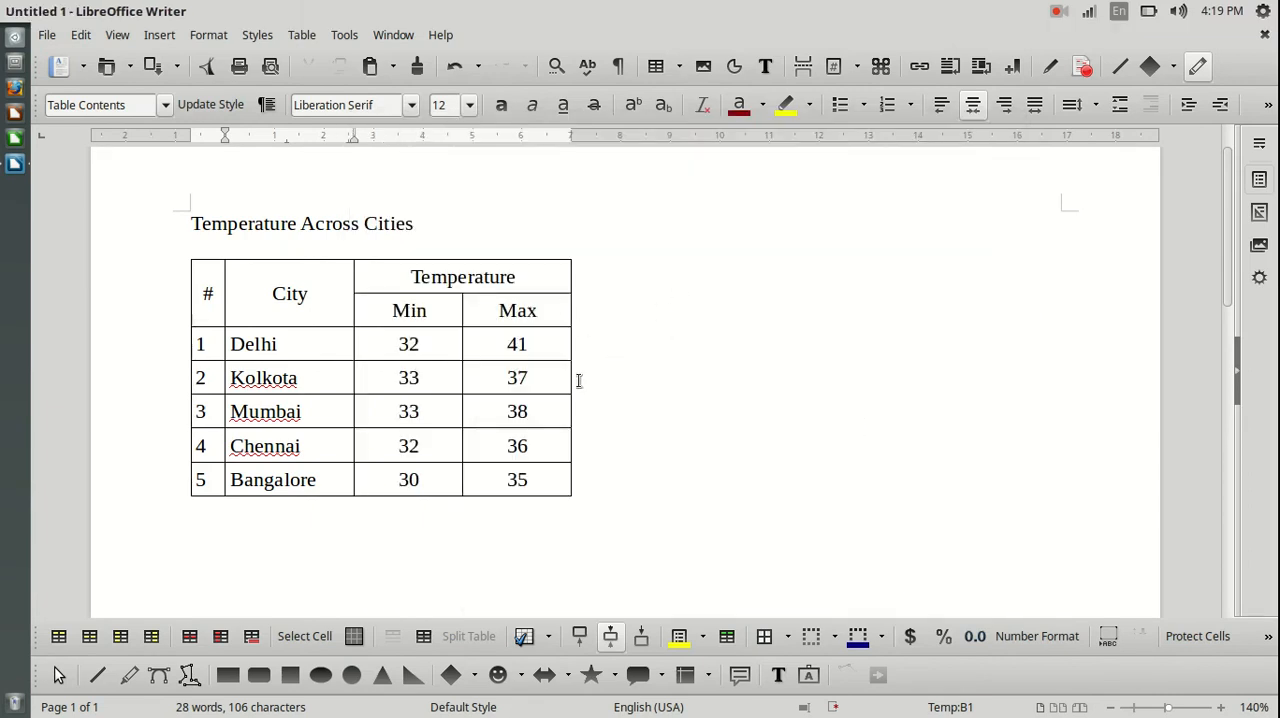
pyautogui.click(559, 484)
pyautogui.click(524, 519)
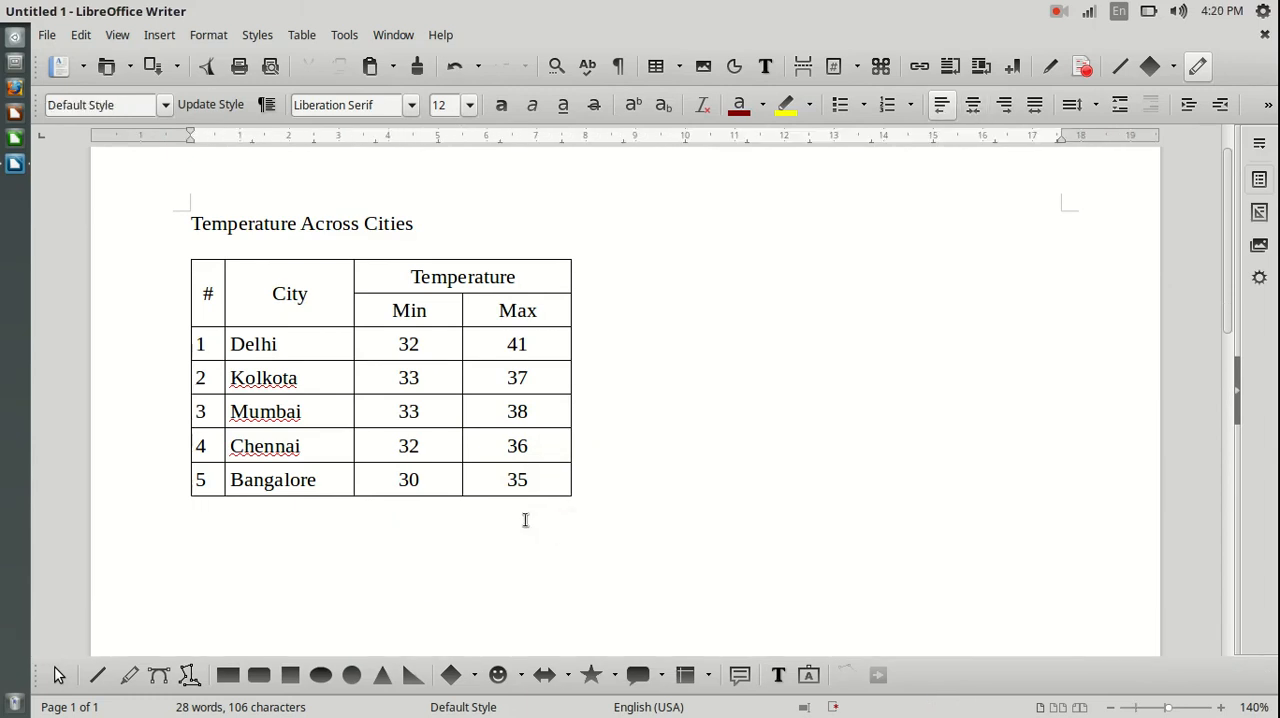